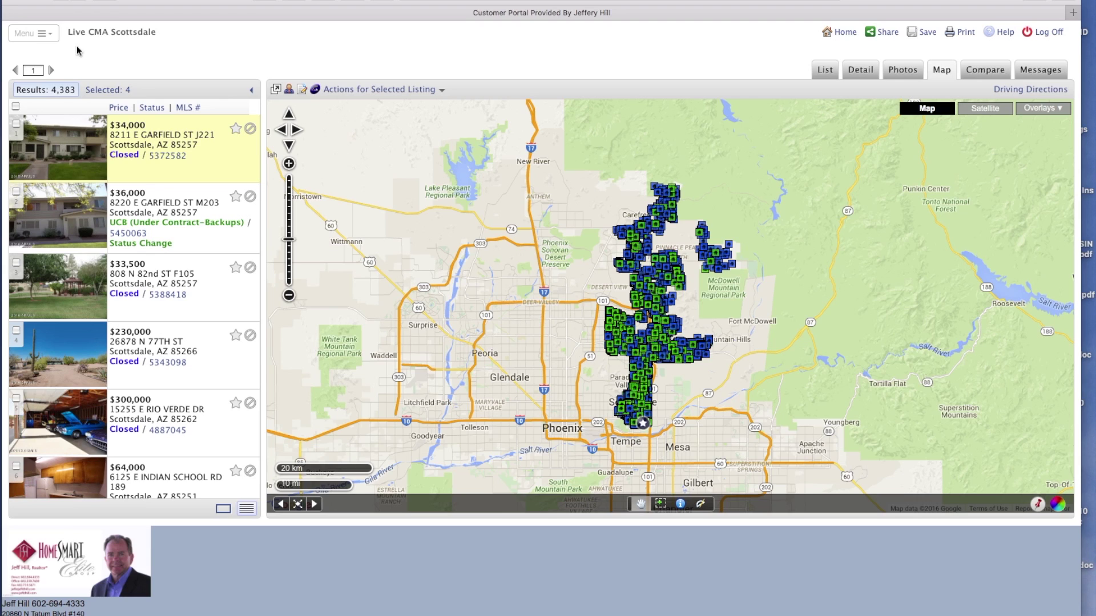
Step: Reload the Live CMA Scottsdale saved search from the Menu's Searches list
{"action": "left_click", "coordinate": [46, 37]}
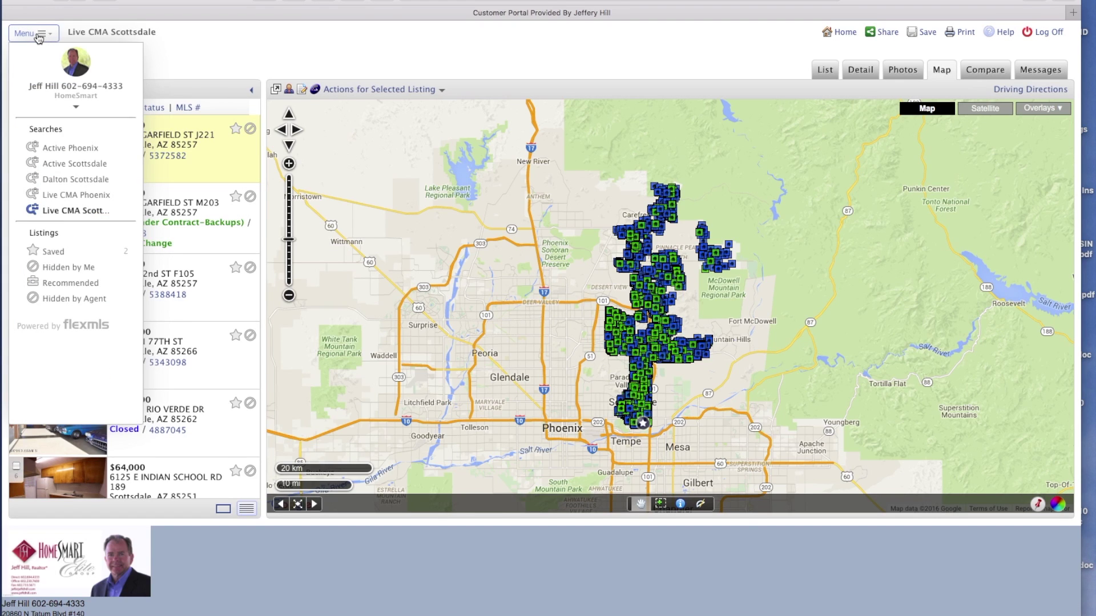
{"action": "left_click", "coordinate": [73, 212]}
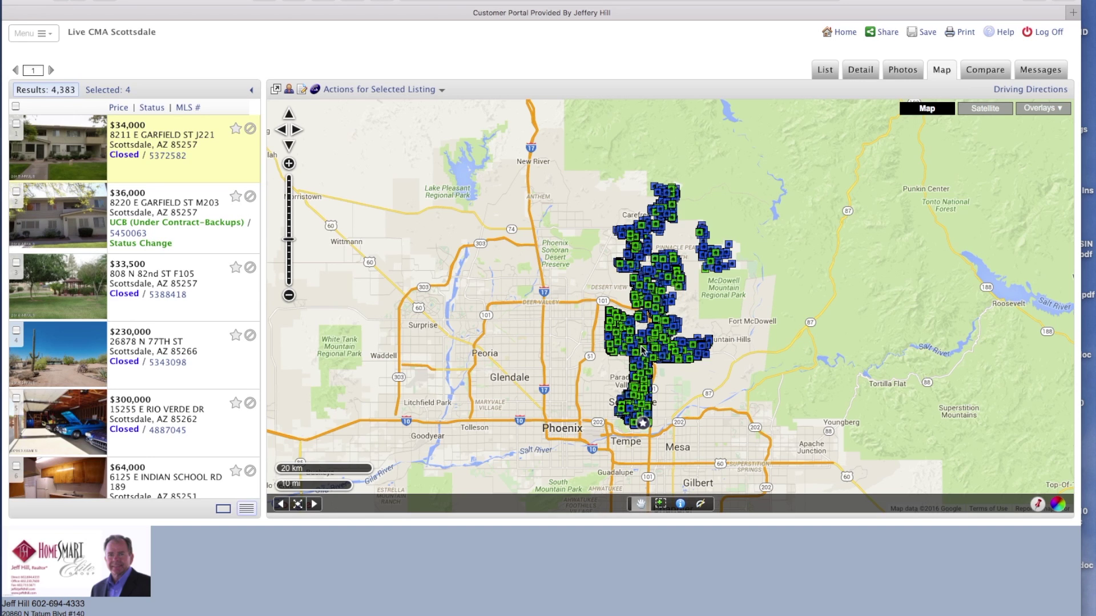
Step: Zoom and pan the map to street level around E Sweetwater Ave, east of the Pima Fwy
{"action": "left_click", "coordinate": [690, 331]}
{"action": "scroll", "coordinate": [684, 329], "scroll_direction": "up", "scroll_amount": 1}
{"action": "left_click", "coordinate": [679, 339]}
{"action": "scroll", "coordinate": [679, 338], "scroll_direction": "up", "scroll_amount": 1}
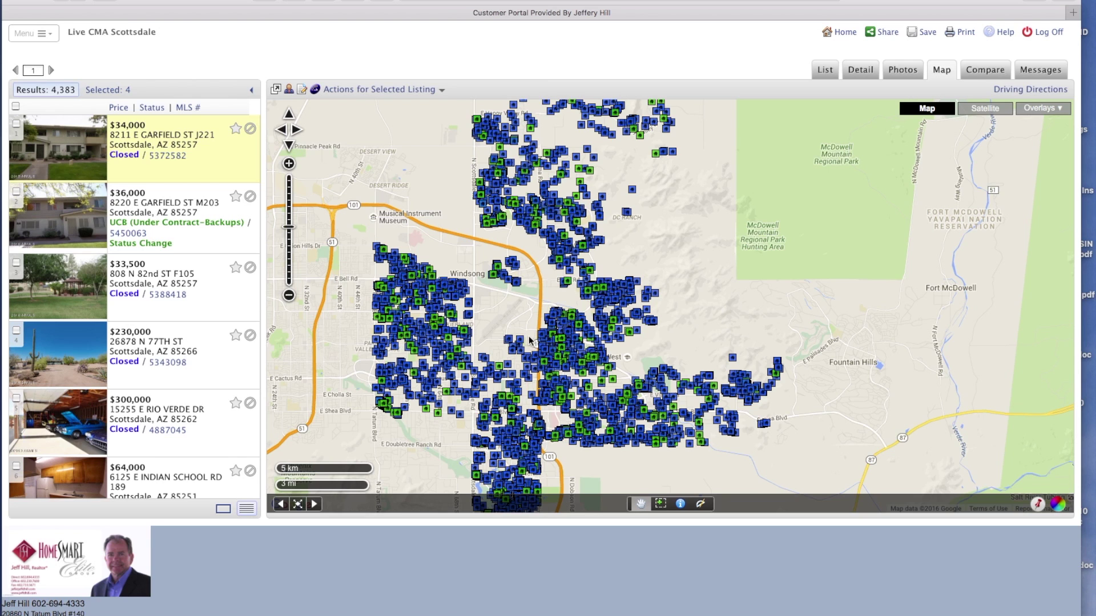
{"action": "scroll", "coordinate": [530, 341], "scroll_direction": "up", "scroll_amount": 1}
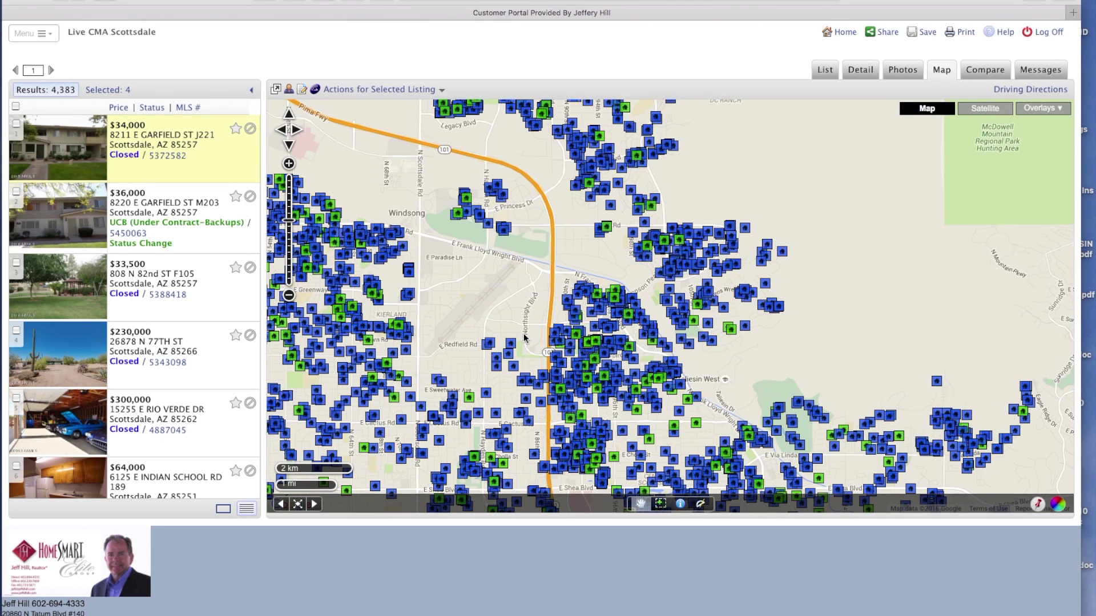
{"action": "scroll", "coordinate": [529, 367], "scroll_direction": "up", "scroll_amount": 1}
{"action": "left_click", "coordinate": [539, 372]}
{"action": "left_click_drag", "start_coordinate": [539, 372], "coordinate": [533, 234]}
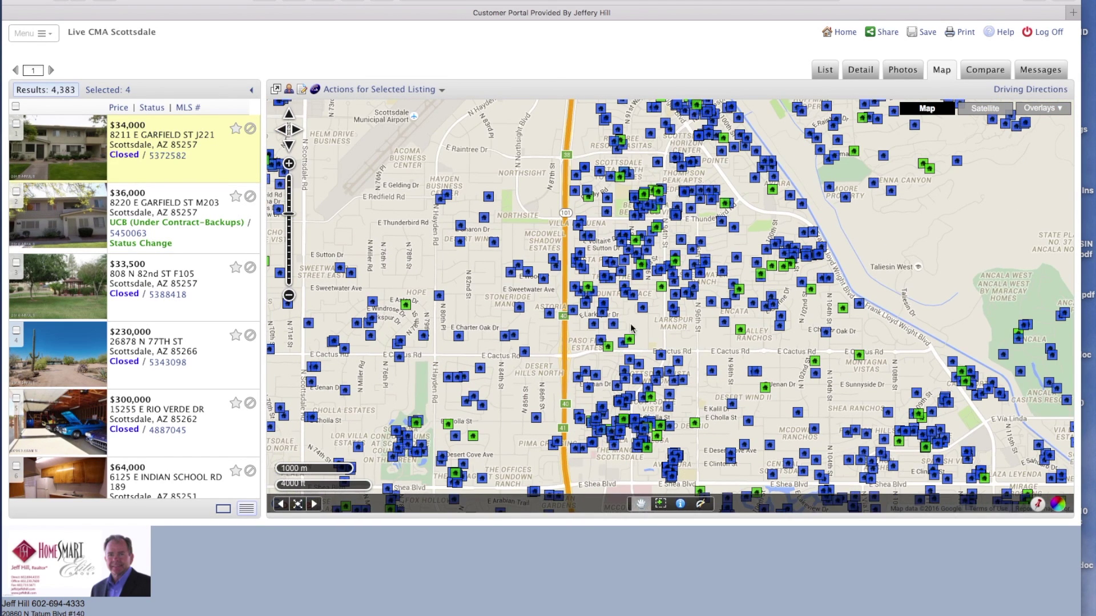
{"action": "scroll", "coordinate": [626, 314], "scroll_direction": "up", "scroll_amount": 1}
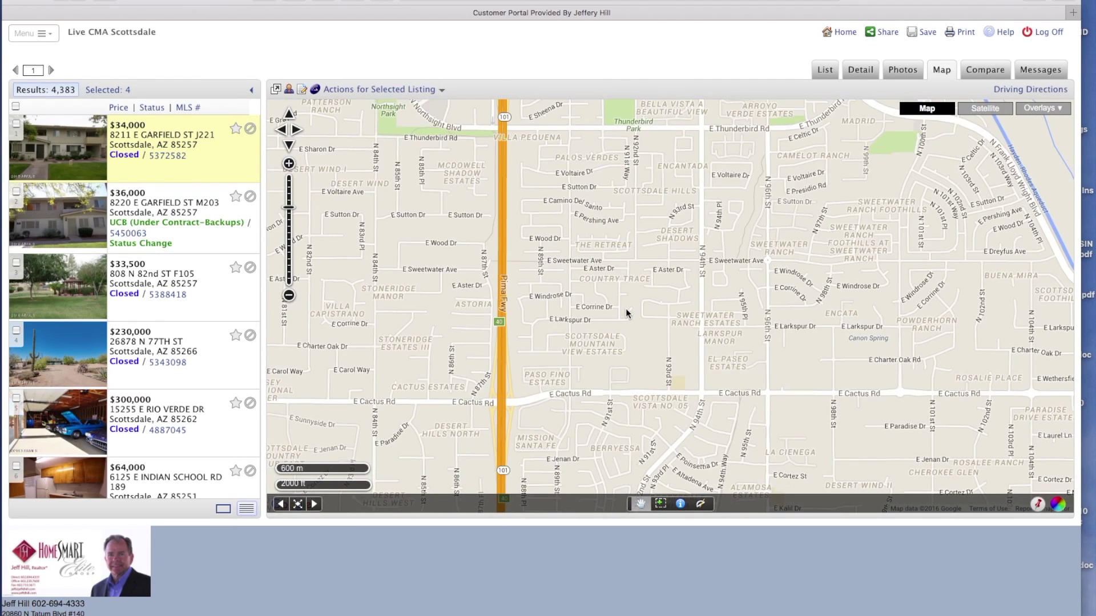
{"action": "scroll", "coordinate": [627, 251], "scroll_direction": "up", "scroll_amount": 1}
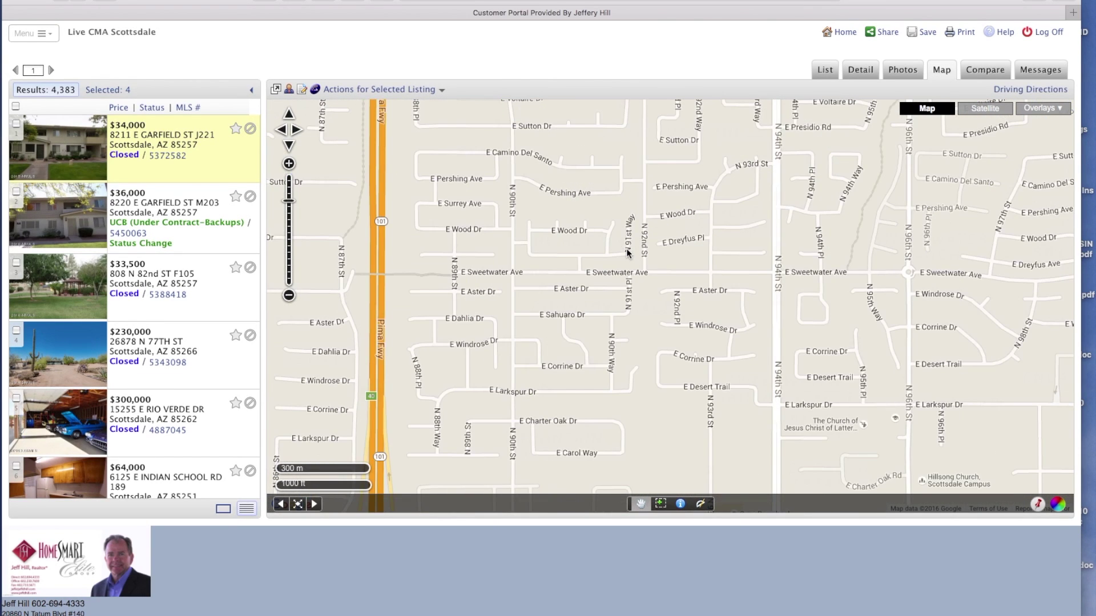
{"action": "left_click_drag", "start_coordinate": [619, 266], "coordinate": [657, 300]}
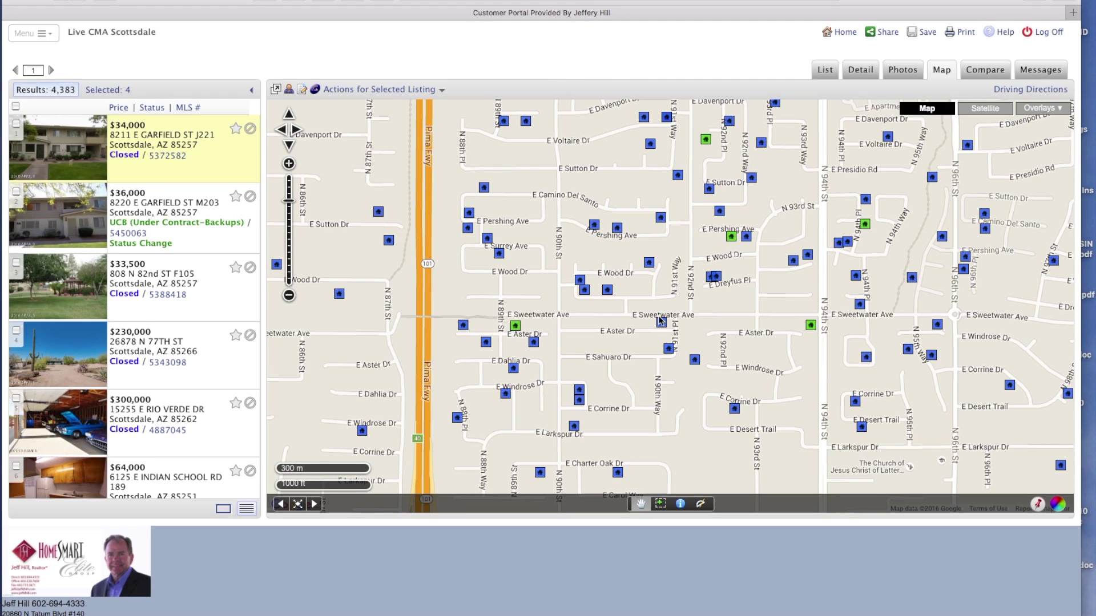
Step: Turn on the Subdivisions map overlay to draw named subdivision boundaries
{"action": "left_click", "coordinate": [1040, 113]}
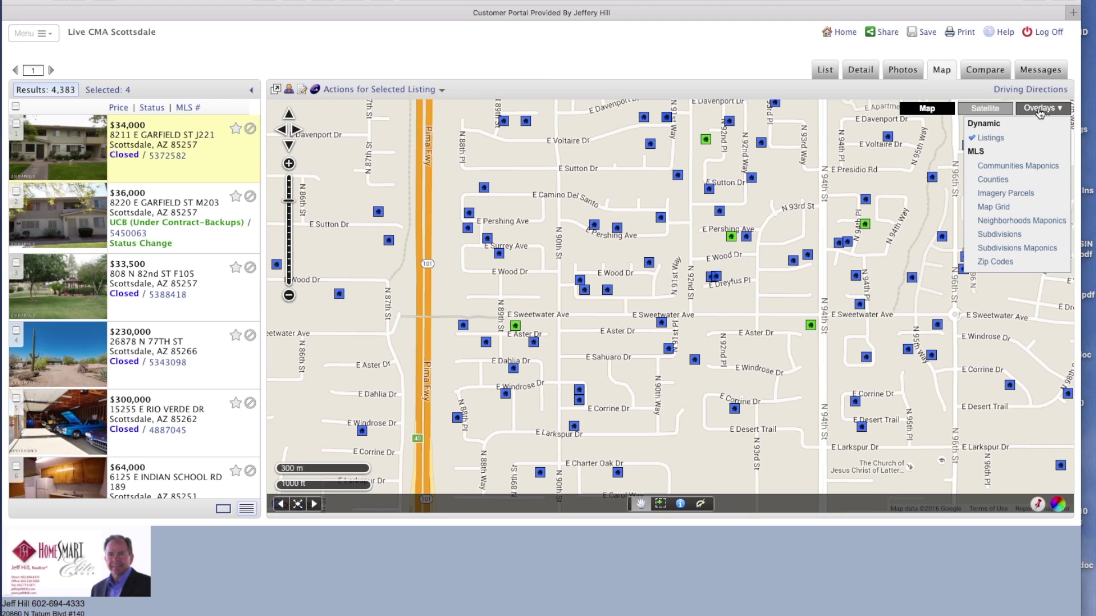
{"action": "left_click", "coordinate": [998, 233]}
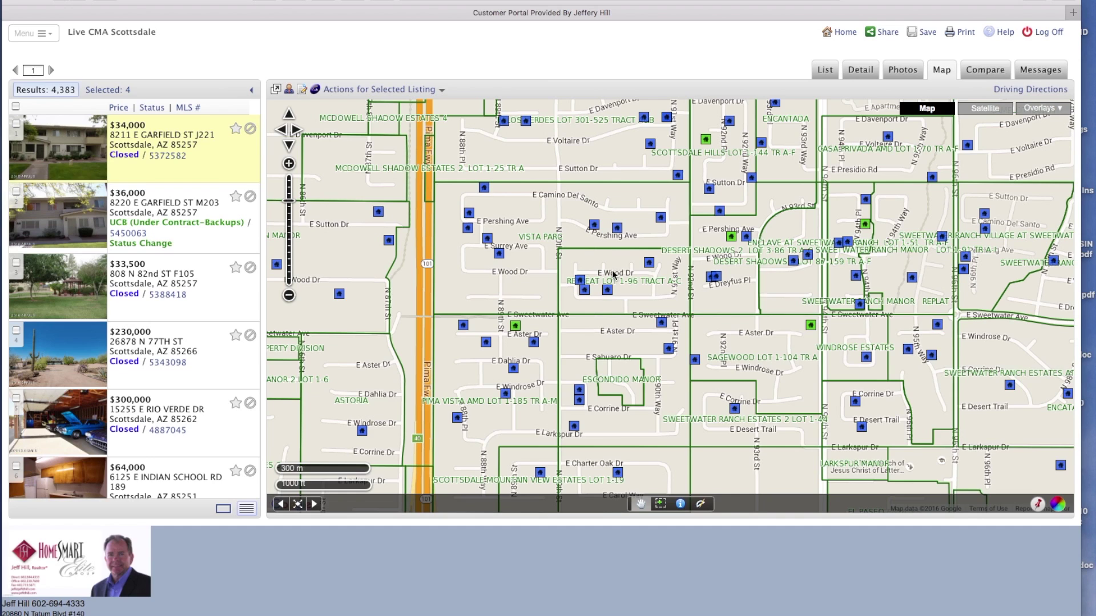
{"action": "left_click", "coordinate": [649, 264]}
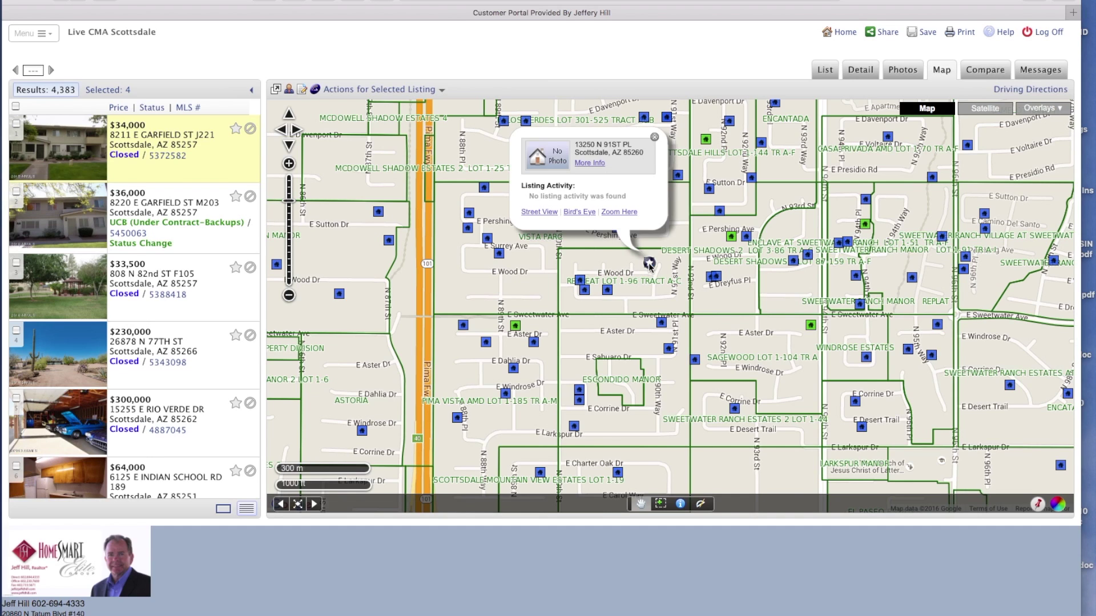
{"action": "left_click", "coordinate": [589, 162]}
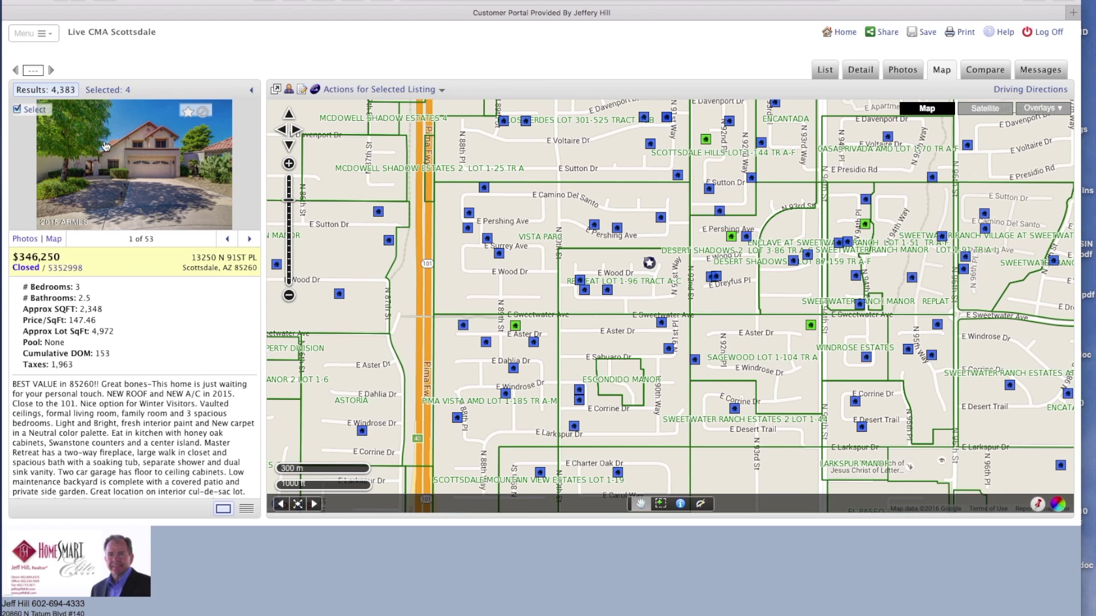
{"action": "left_click", "coordinate": [607, 291]}
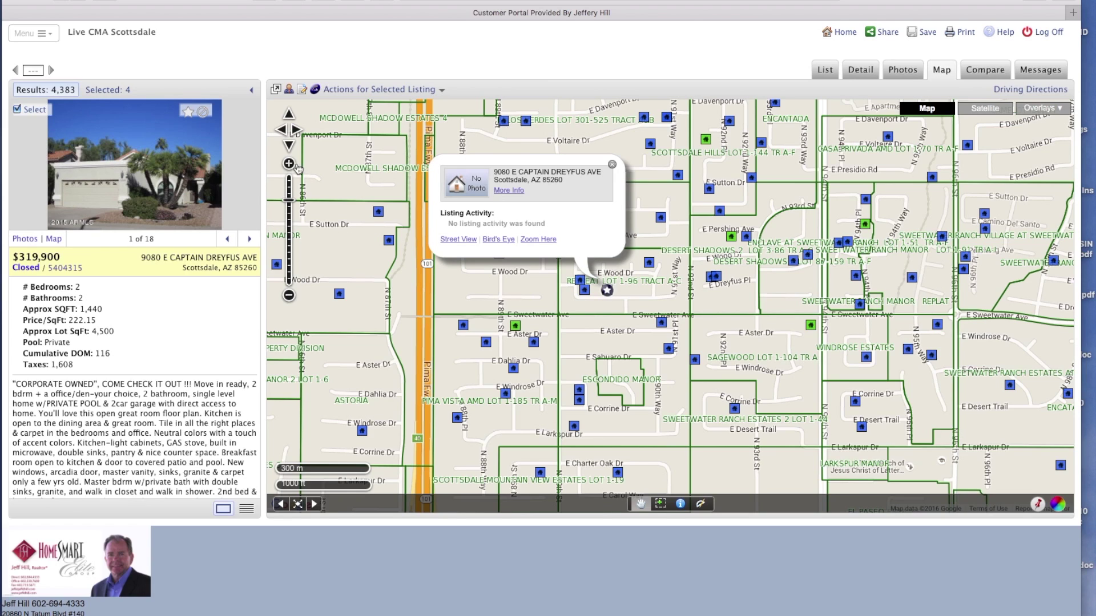
{"action": "left_click", "coordinate": [584, 291]}
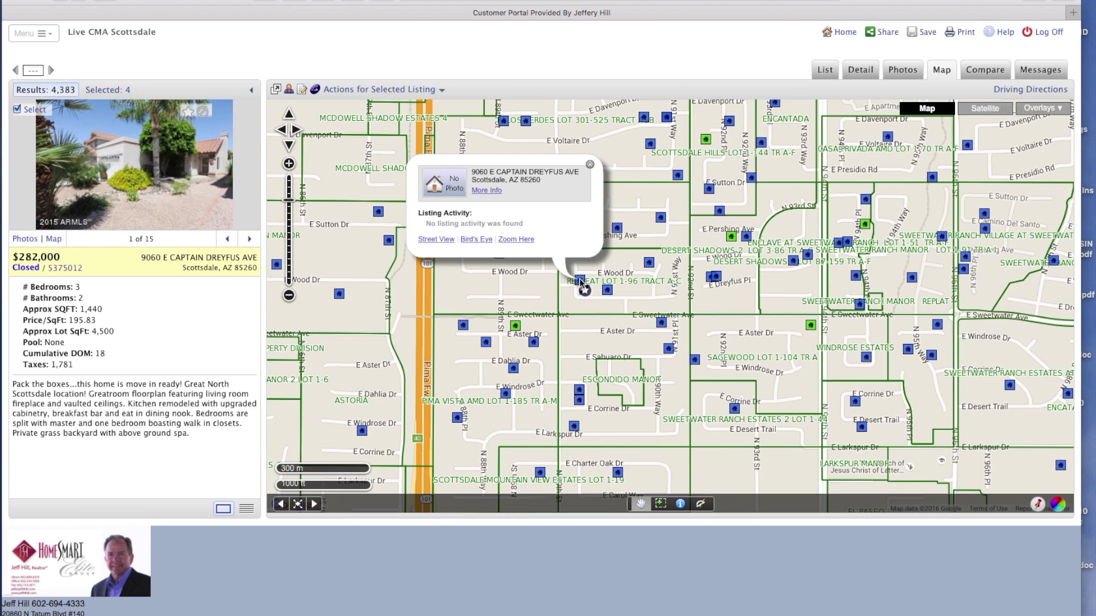
{"action": "left_click", "coordinate": [590, 166]}
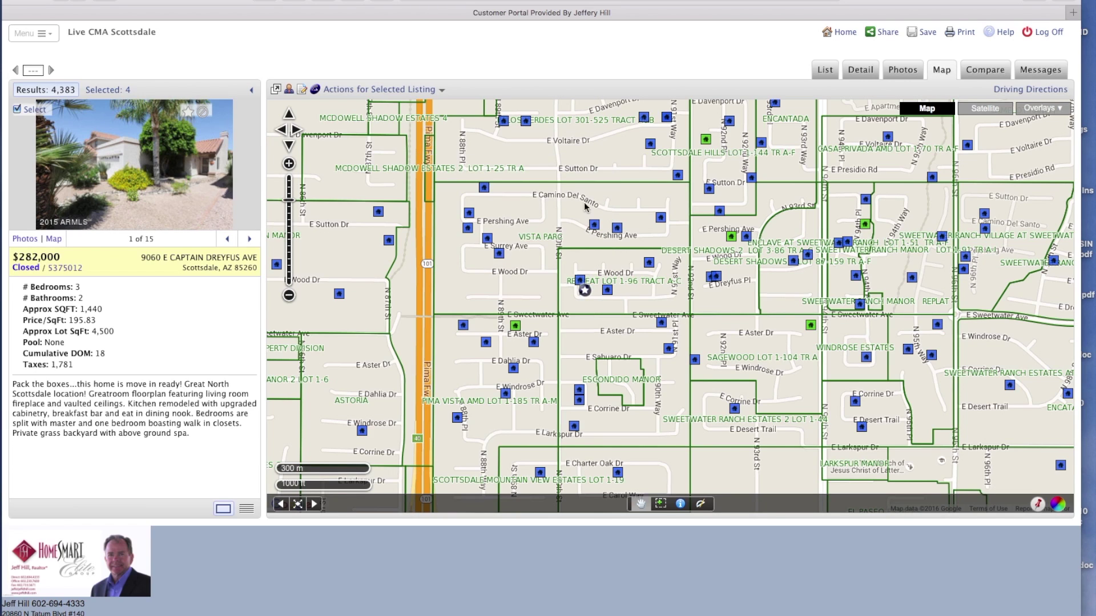
{"action": "left_click", "coordinate": [580, 276]}
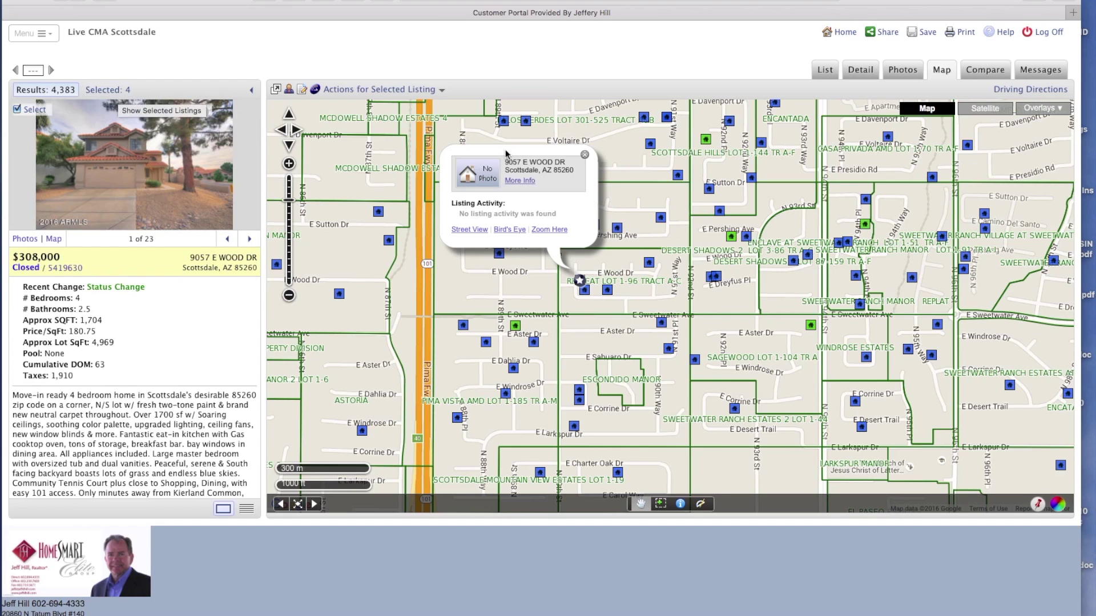
{"action": "left_click", "coordinate": [585, 156]}
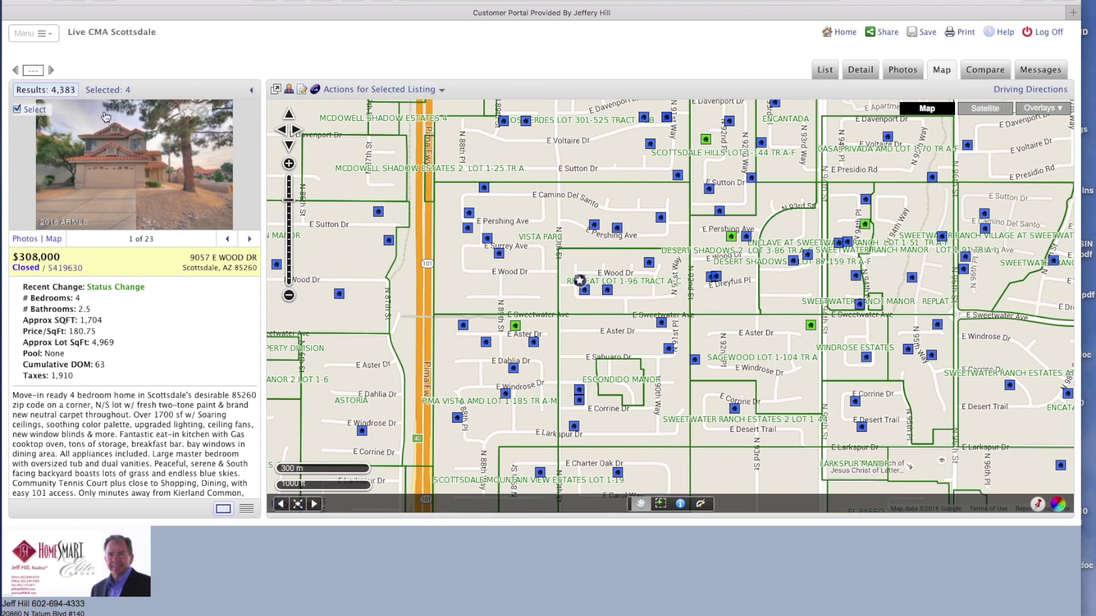
{"action": "left_click", "coordinate": [107, 91]}
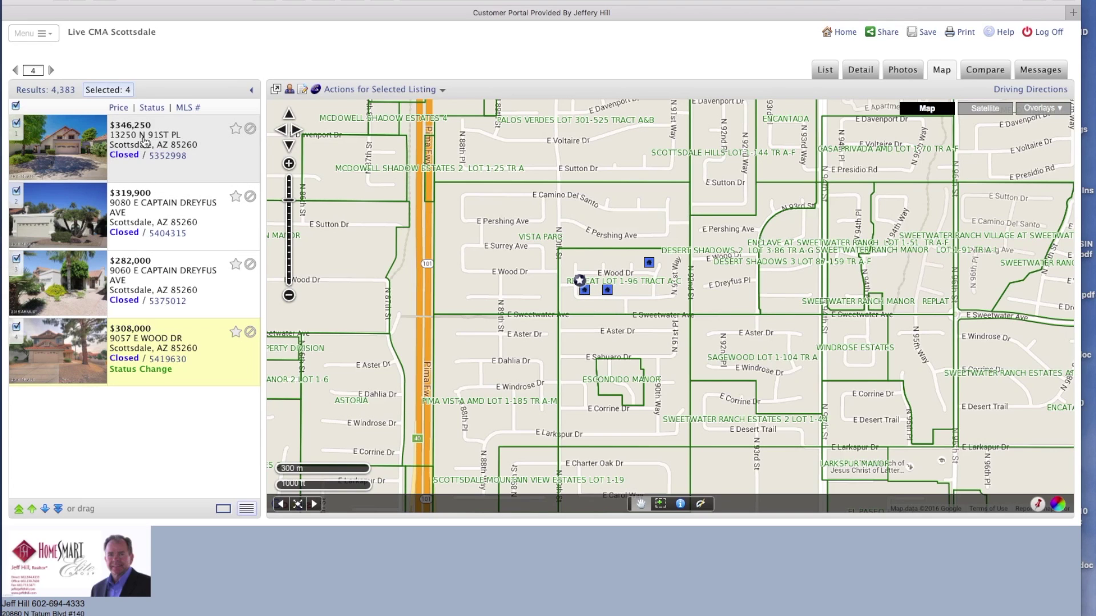
Step: Sort the four comparables by price, first ascending, then descending with $346,250 first
{"action": "left_click", "coordinate": [125, 110]}
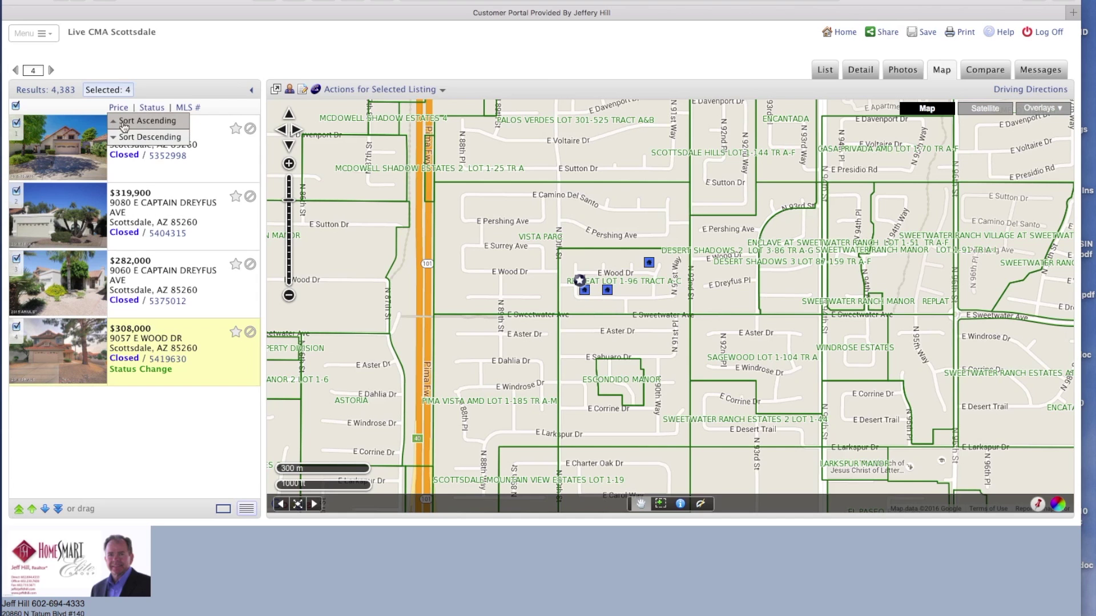
{"action": "left_click", "coordinate": [131, 121]}
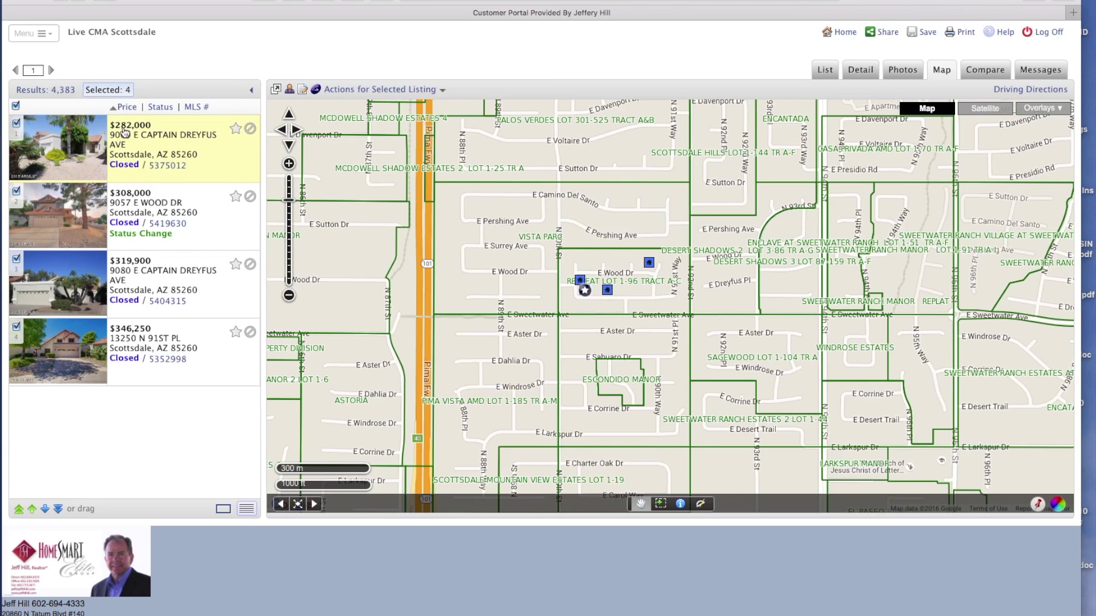
{"action": "left_click", "coordinate": [126, 108]}
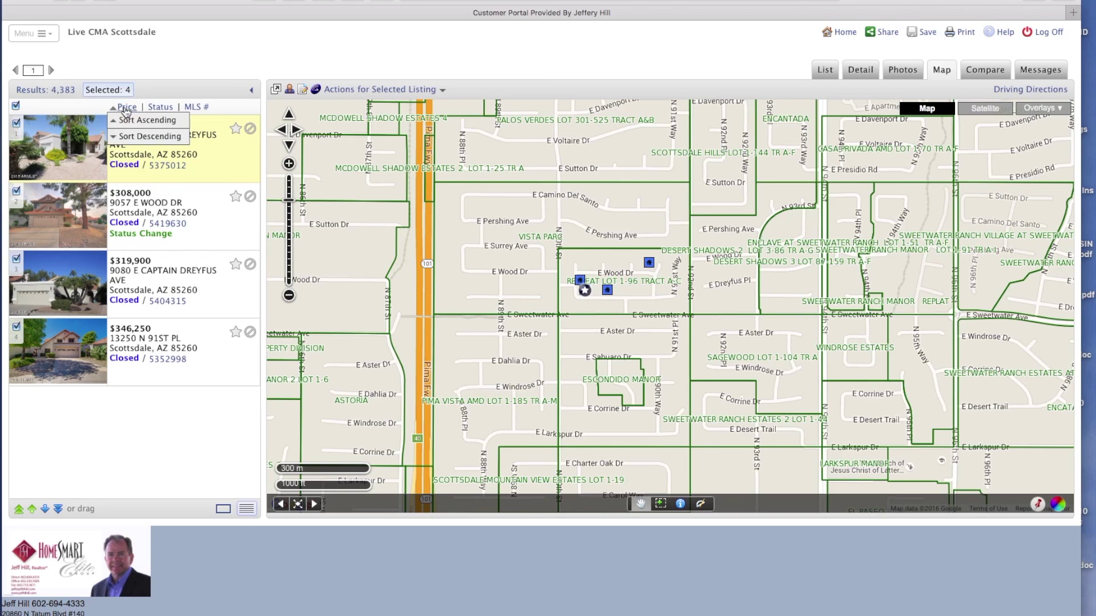
{"action": "left_click", "coordinate": [181, 137]}
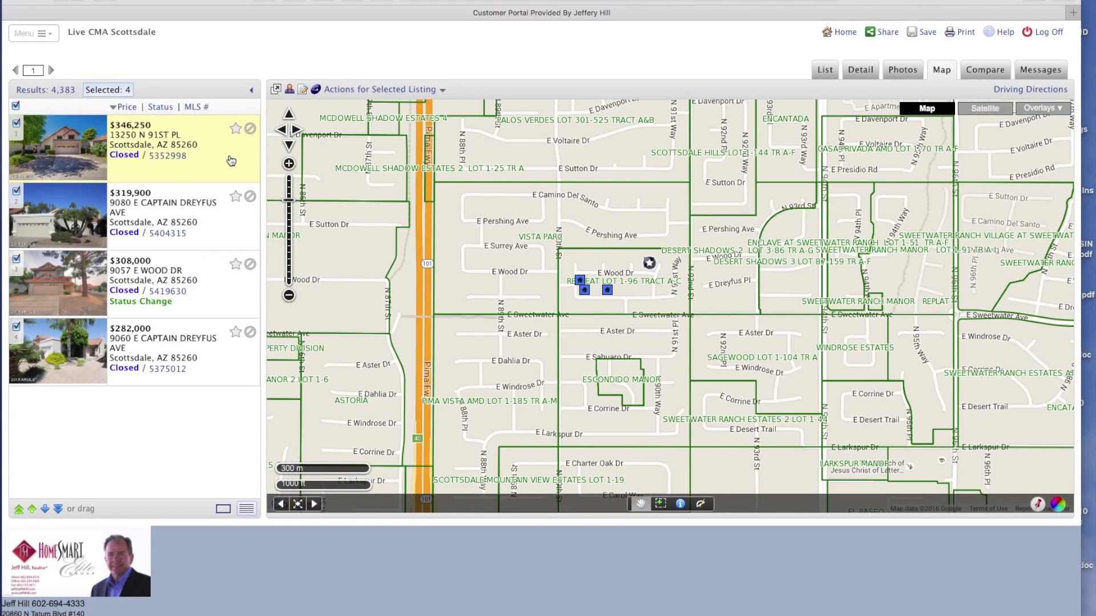
{"action": "left_click", "coordinate": [862, 74]}
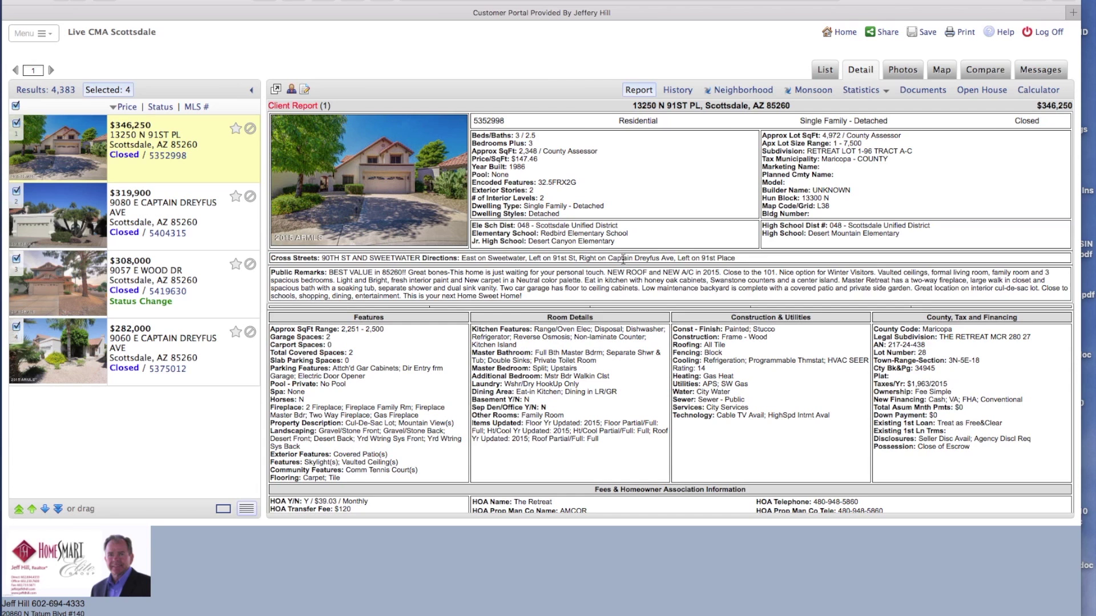
{"action": "scroll", "coordinate": [623, 259], "scroll_direction": "down", "scroll_amount": 5}
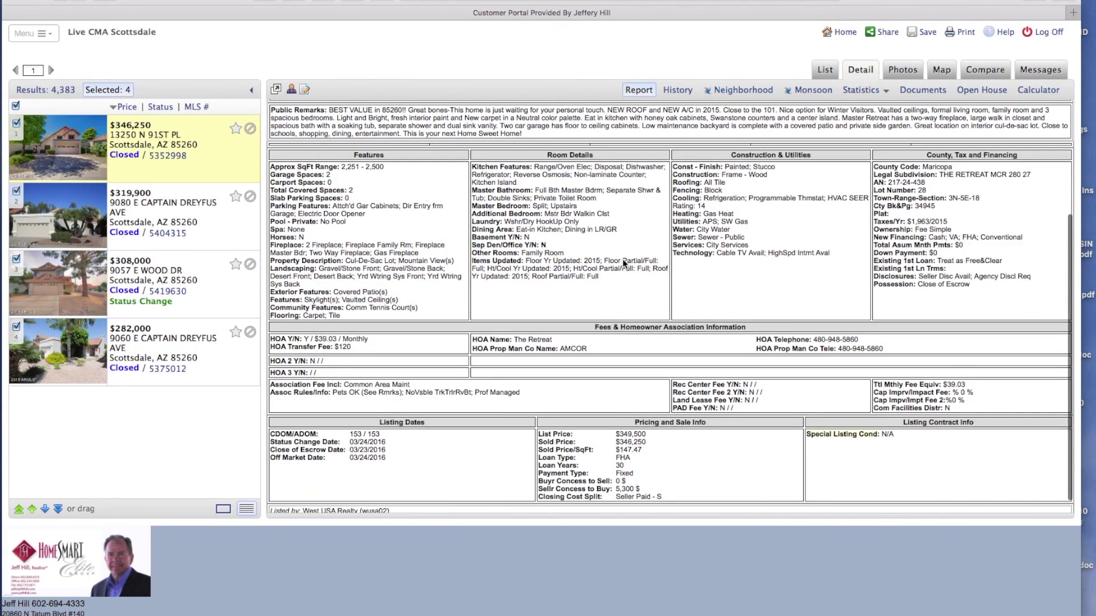
{"action": "scroll", "coordinate": [623, 264], "scroll_direction": "down", "scroll_amount": 1}
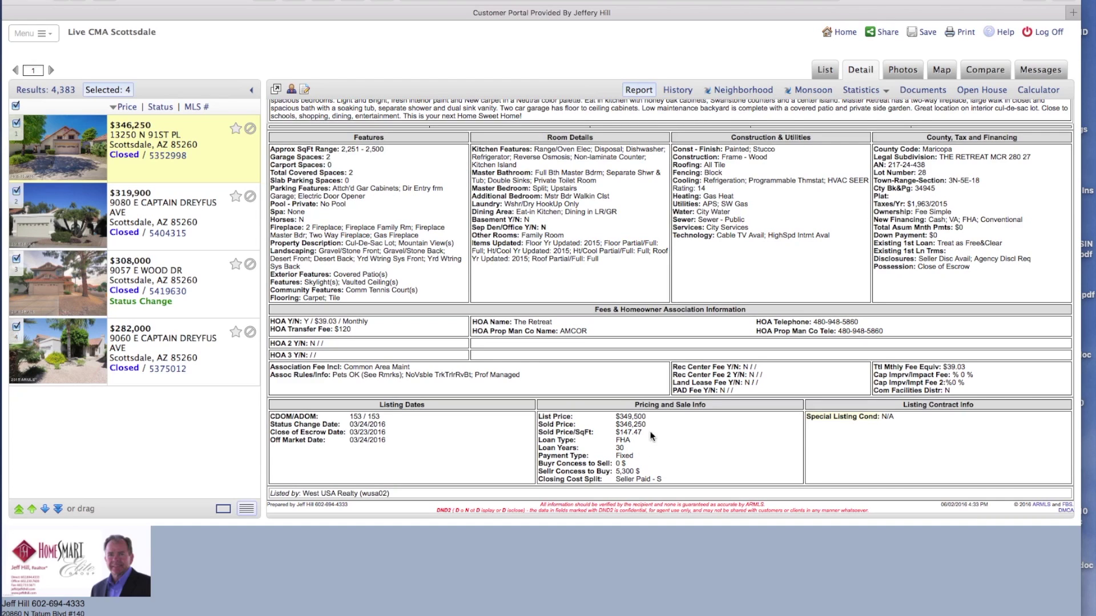
{"action": "left_click", "coordinate": [903, 70]}
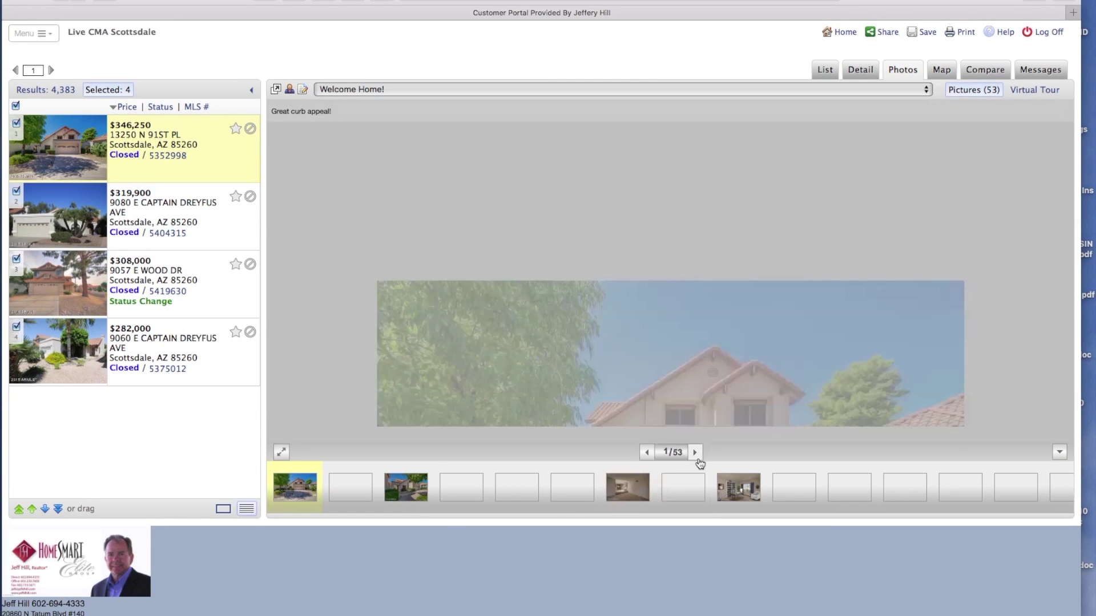
{"action": "left_click", "coordinate": [695, 453]}
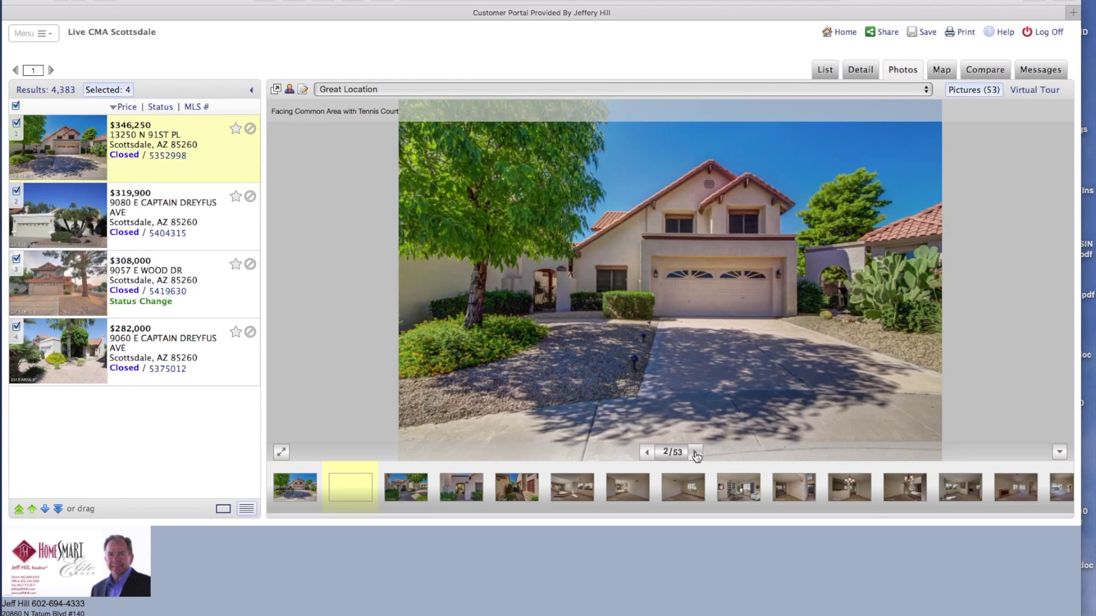
{"action": "left_click", "coordinate": [695, 453]}
{"action": "left_click", "coordinate": [695, 453]}
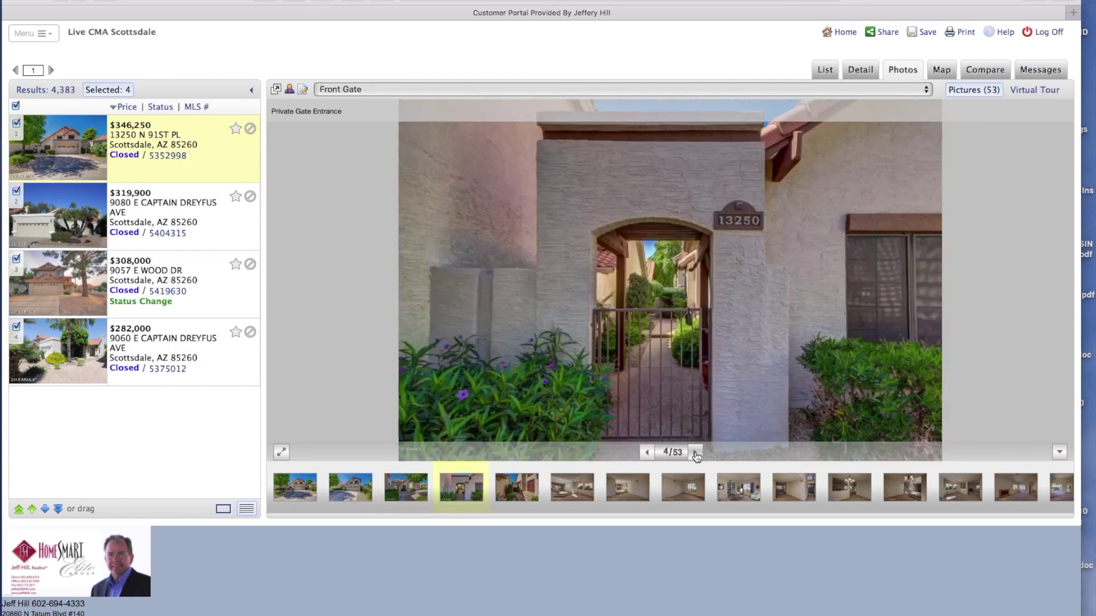
{"action": "left_click", "coordinate": [695, 453]}
{"action": "left_click", "coordinate": [695, 453]}
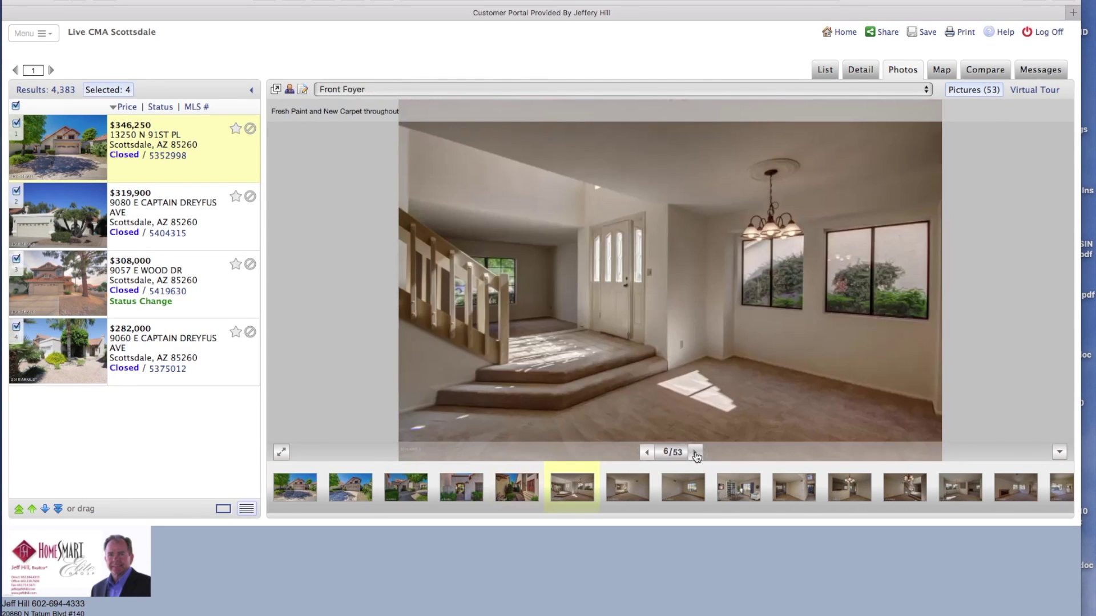
{"action": "left_click", "coordinate": [695, 453]}
{"action": "left_click", "coordinate": [695, 453]}
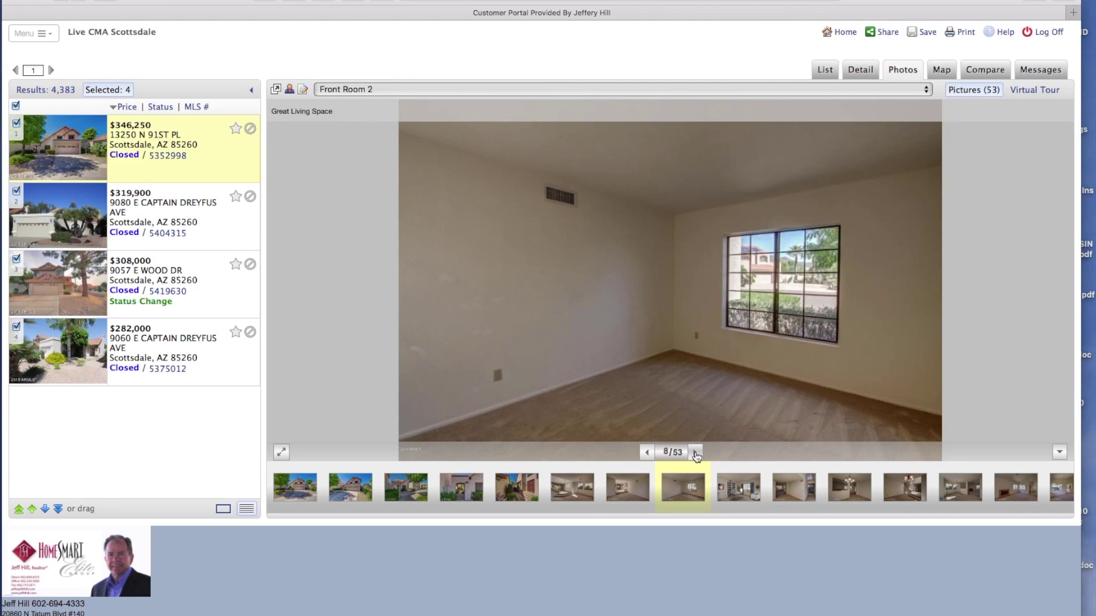
{"action": "left_click", "coordinate": [695, 453]}
{"action": "left_click", "coordinate": [695, 453]}
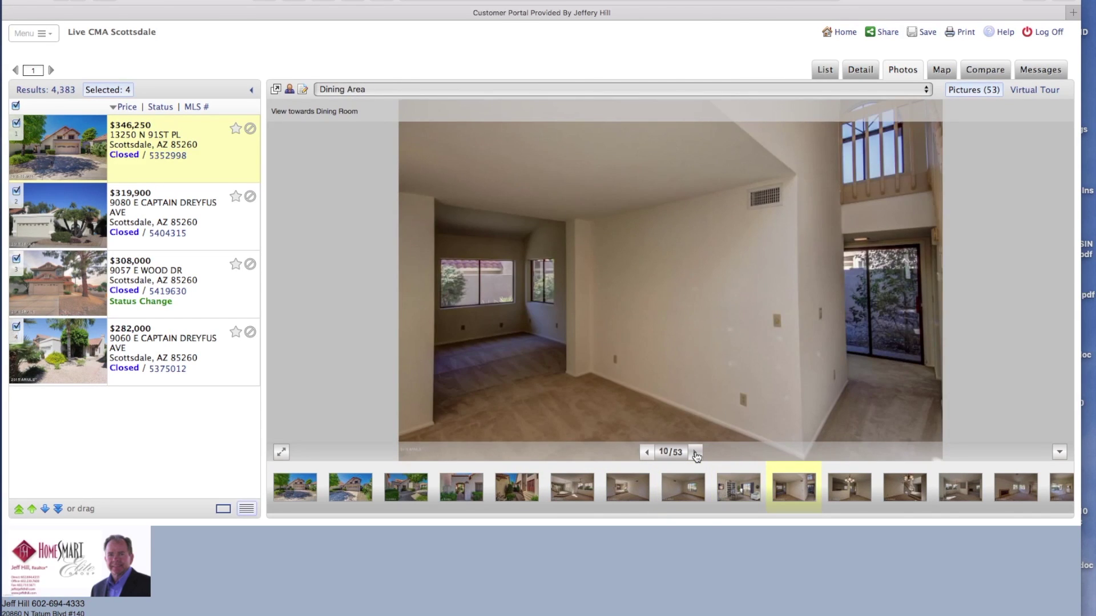
{"action": "left_click", "coordinate": [695, 453]}
{"action": "left_click", "coordinate": [695, 453]}
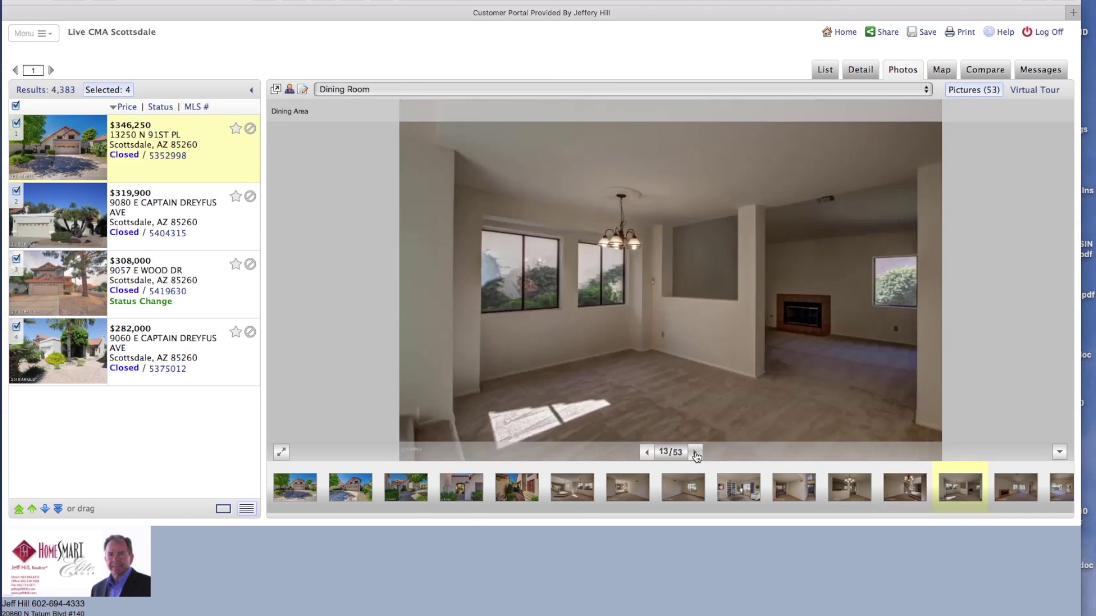
Step: Continue through the family room and staged living photos to the Kitchen, photo 23 of 53
{"action": "left_click", "coordinate": [695, 453]}
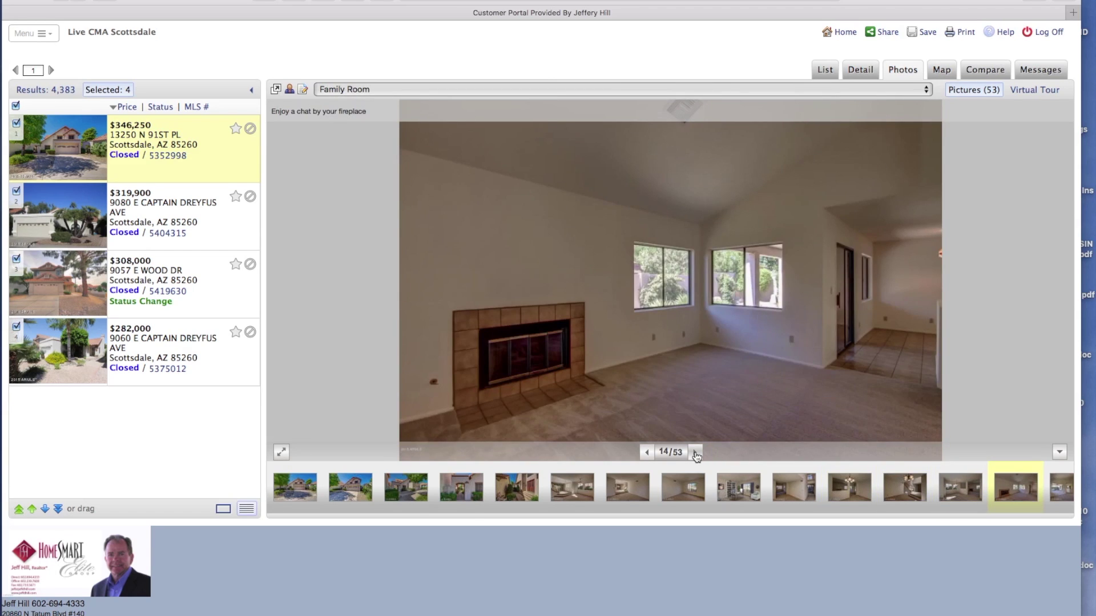
{"action": "left_click", "coordinate": [695, 452]}
{"action": "left_click", "coordinate": [695, 452]}
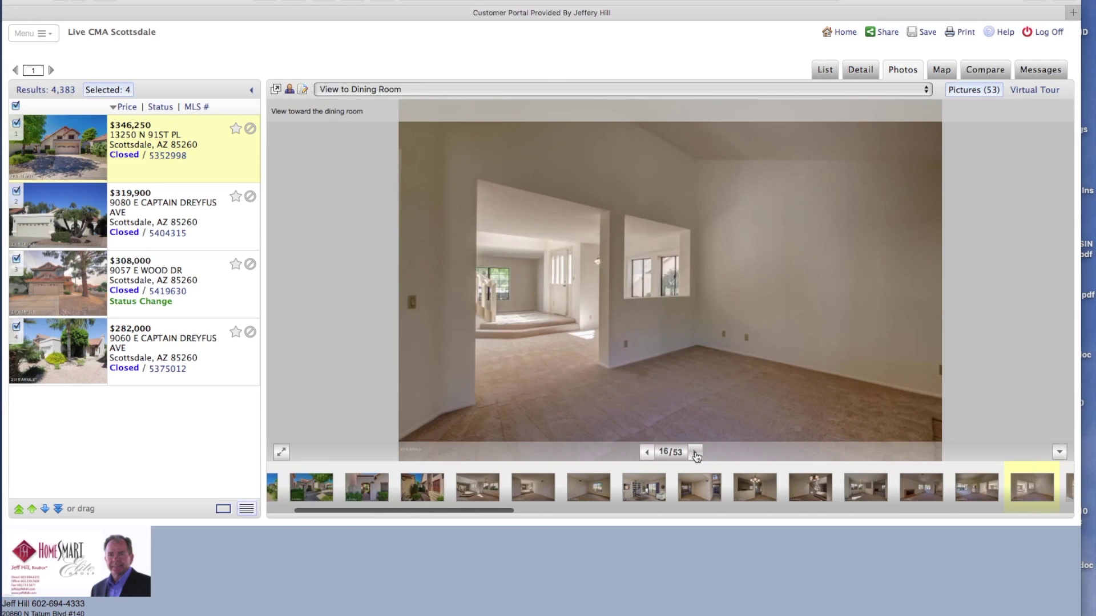
{"action": "left_click", "coordinate": [695, 452]}
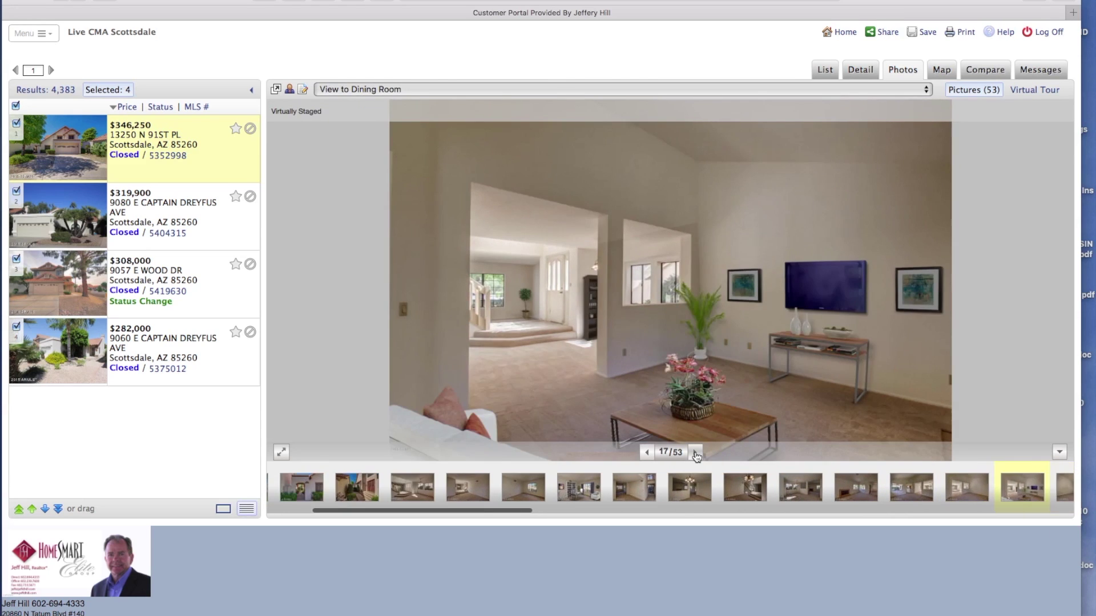
{"action": "left_click", "coordinate": [695, 453]}
{"action": "left_click", "coordinate": [695, 452]}
{"action": "left_click", "coordinate": [695, 452]}
{"action": "left_click", "coordinate": [695, 452]}
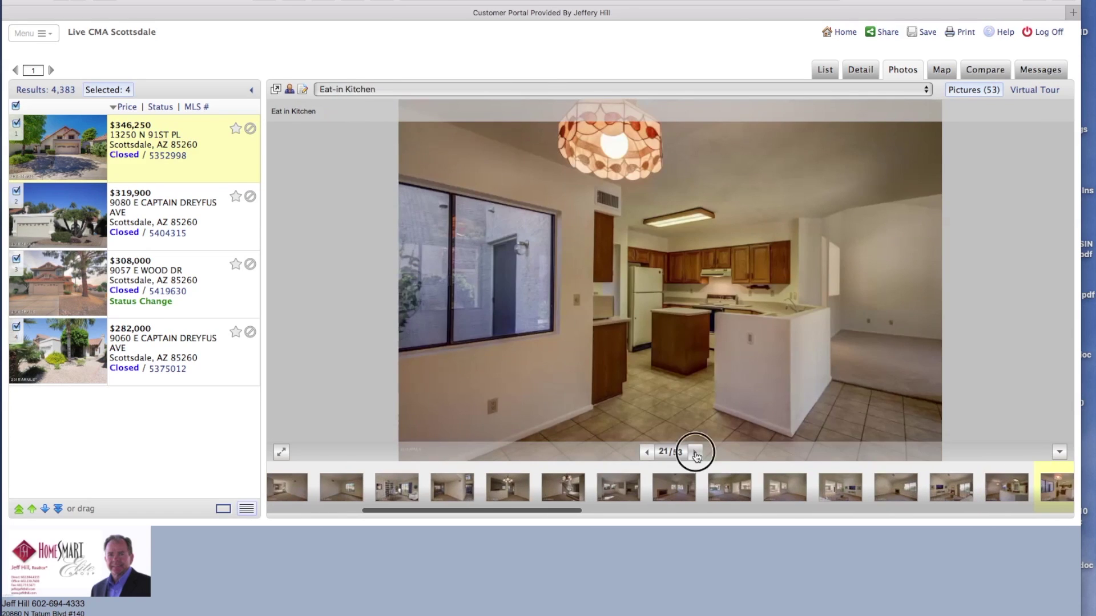
{"action": "left_click", "coordinate": [695, 452]}
{"action": "left_click", "coordinate": [695, 452]}
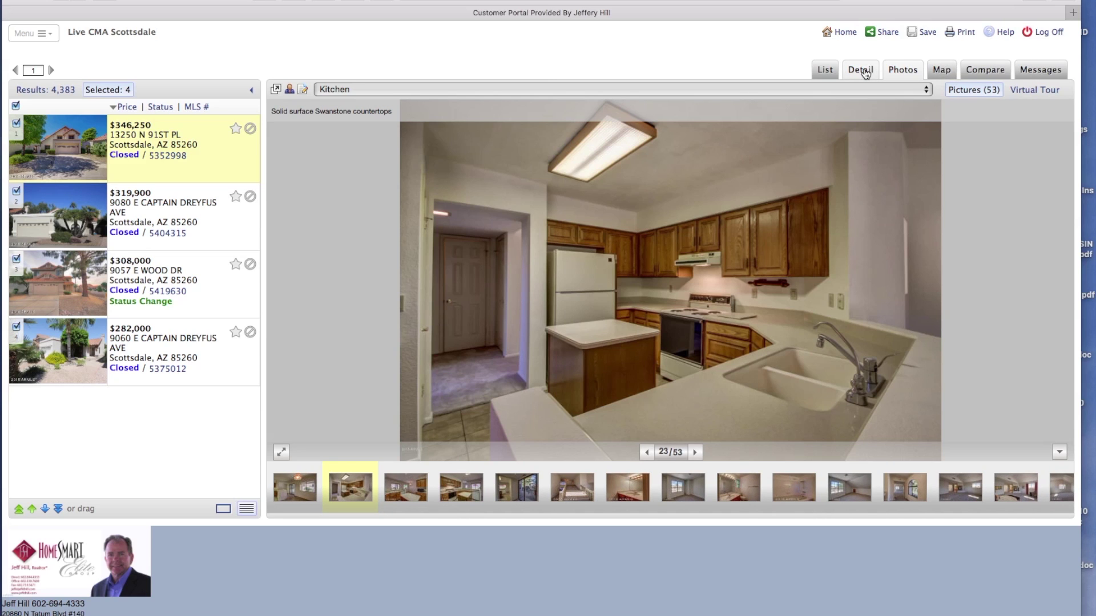
{"action": "left_click", "coordinate": [943, 70]}
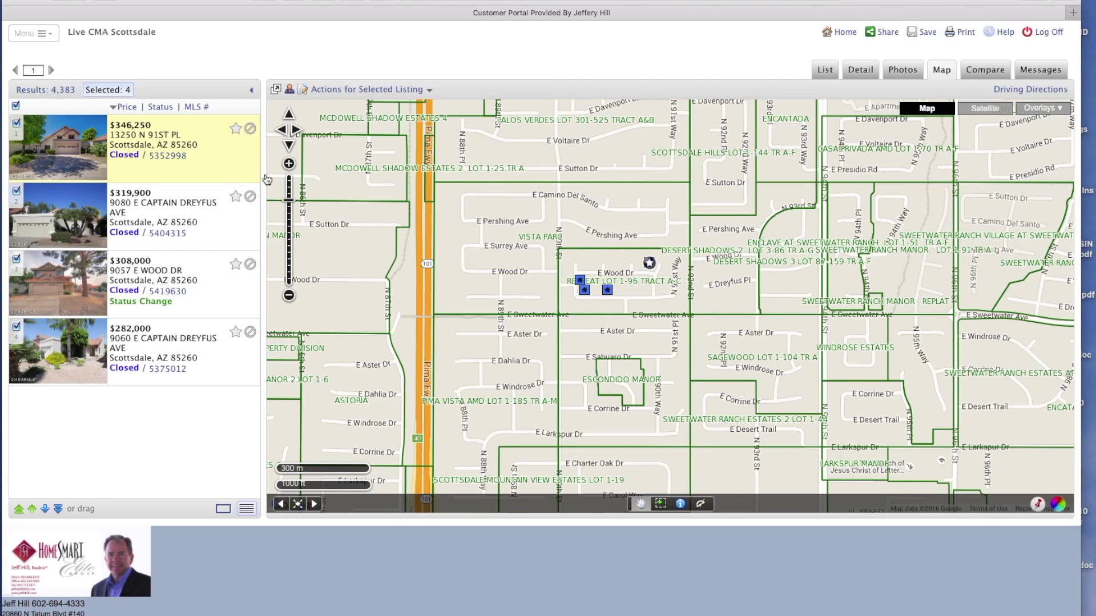
{"action": "left_click", "coordinate": [235, 221]}
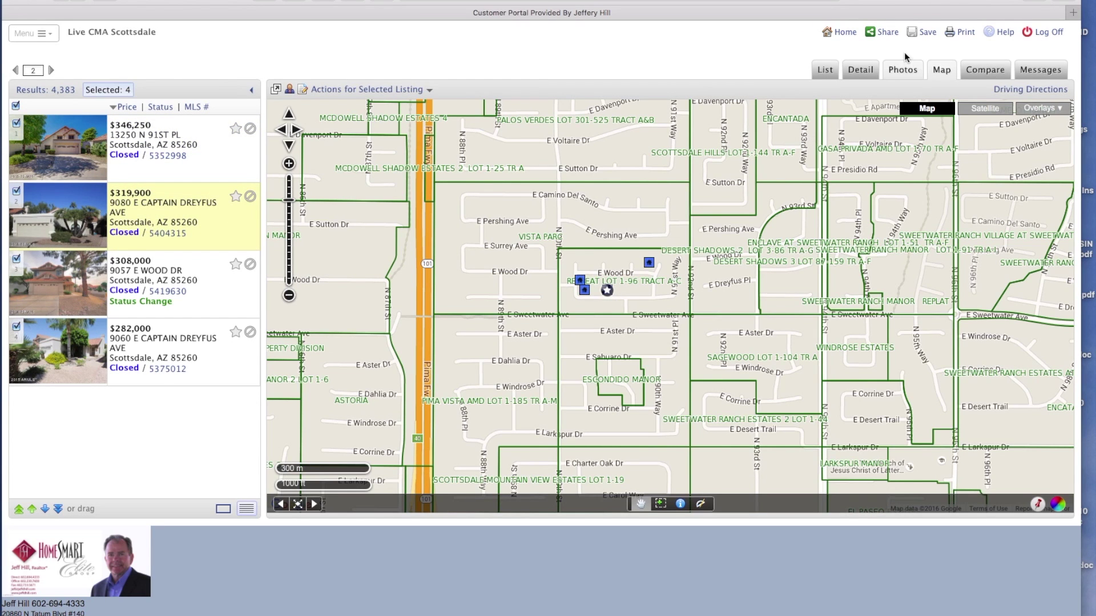
{"action": "left_click", "coordinate": [860, 71]}
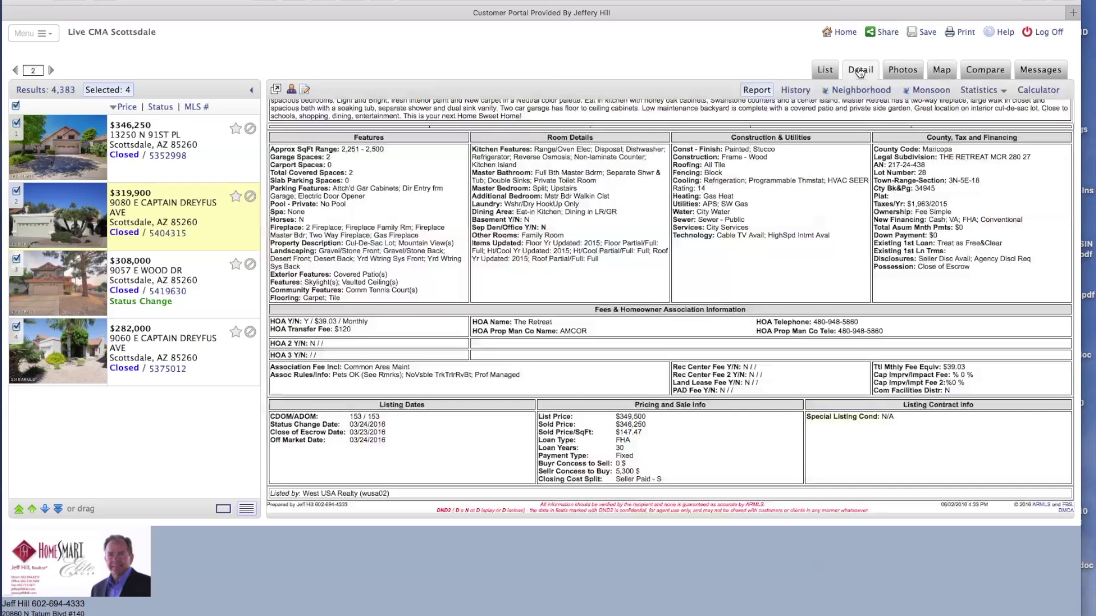
{"action": "scroll", "coordinate": [583, 313], "scroll_direction": "down", "scroll_amount": 2}
{"action": "scroll", "coordinate": [597, 344], "scroll_direction": "down", "scroll_amount": 5}
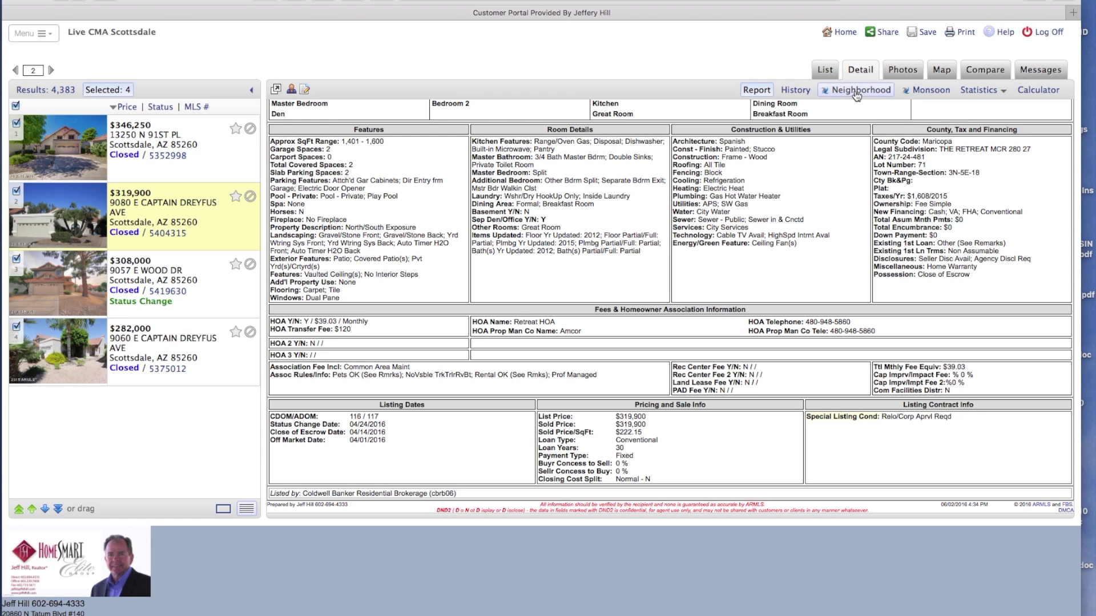
{"action": "left_click", "coordinate": [929, 94]}
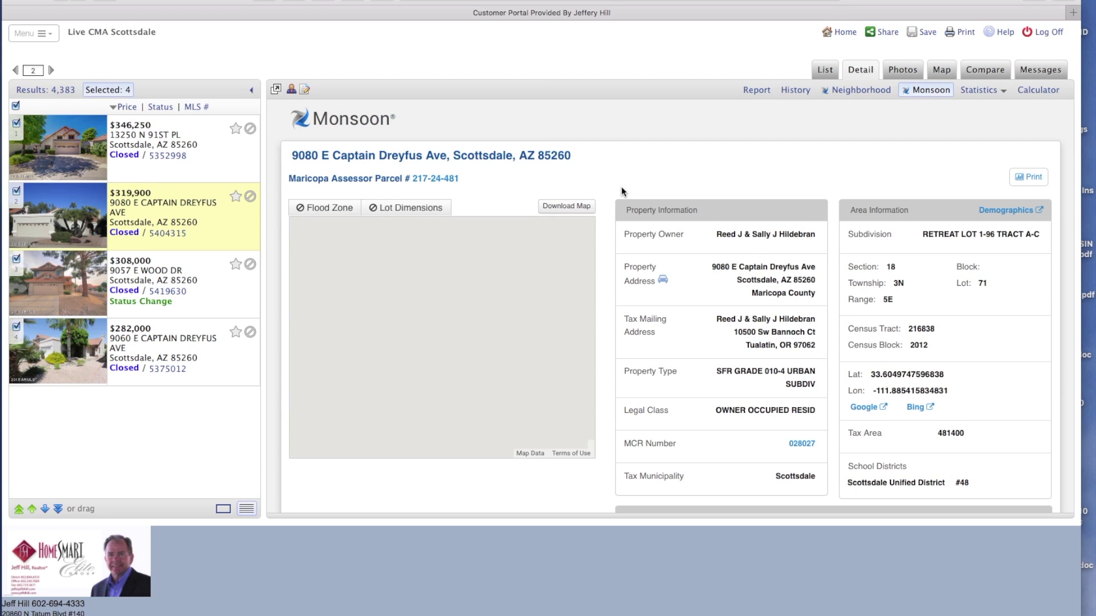
{"action": "scroll", "coordinate": [621, 186], "scroll_direction": "down", "scroll_amount": 1}
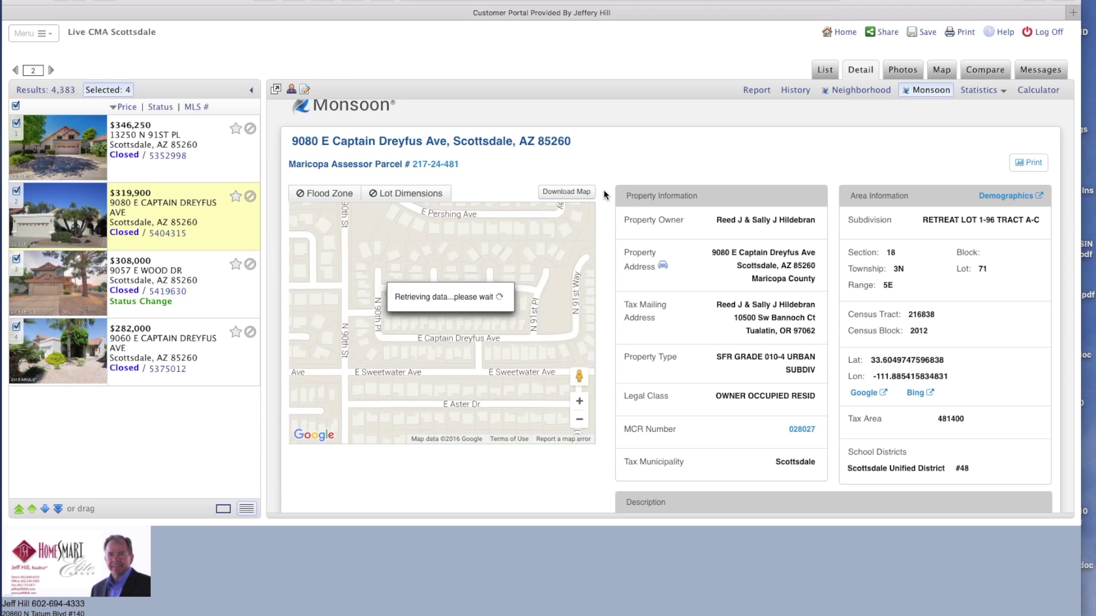
{"action": "scroll", "coordinate": [604, 195], "scroll_direction": "down", "scroll_amount": 4}
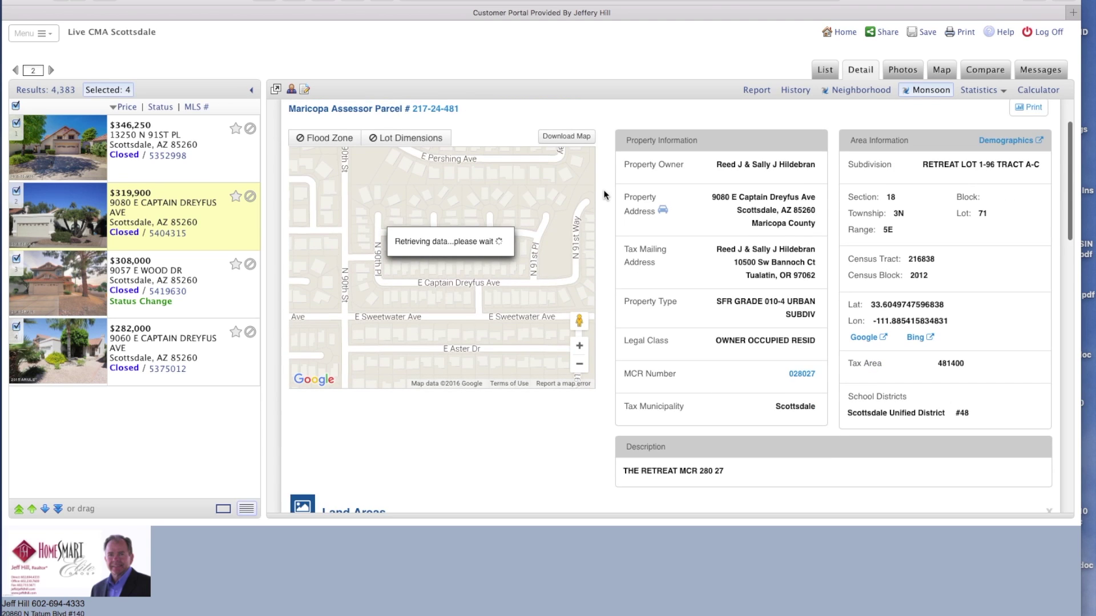
{"action": "scroll", "coordinate": [604, 194], "scroll_direction": "down", "scroll_amount": 2}
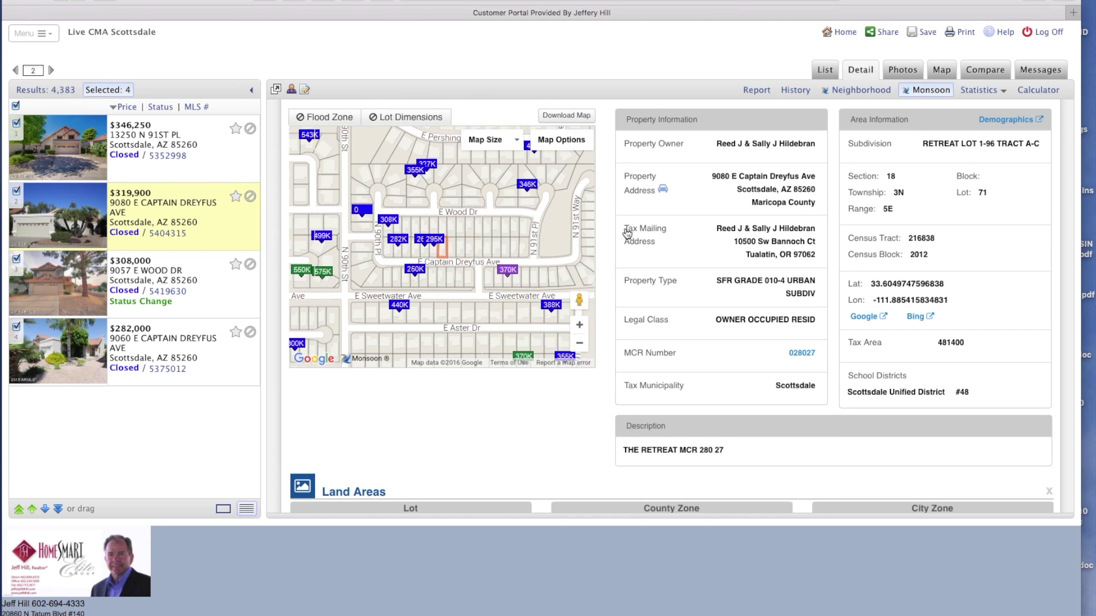
{"action": "scroll", "coordinate": [607, 224], "scroll_direction": "down", "scroll_amount": 8}
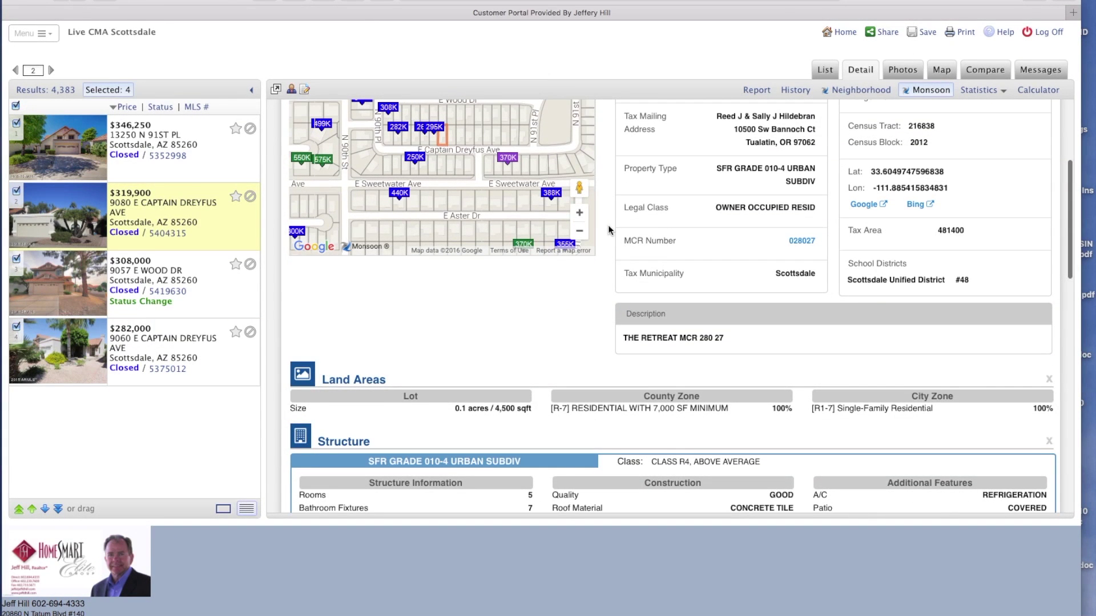
{"action": "scroll", "coordinate": [607, 225], "scroll_direction": "down", "scroll_amount": 6}
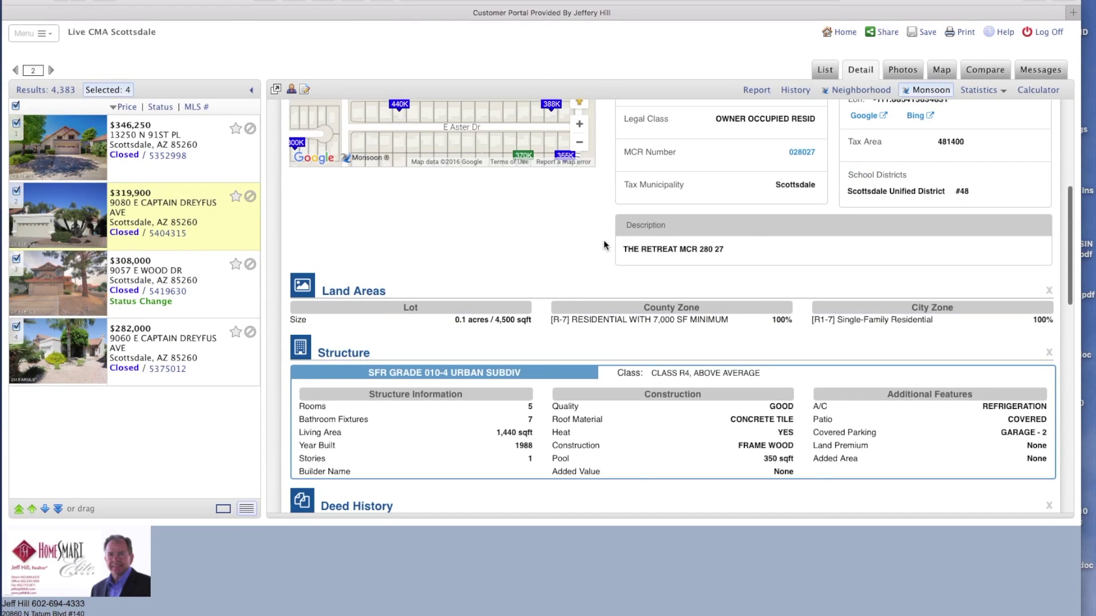
{"action": "scroll", "coordinate": [598, 255], "scroll_direction": "down", "scroll_amount": 19}
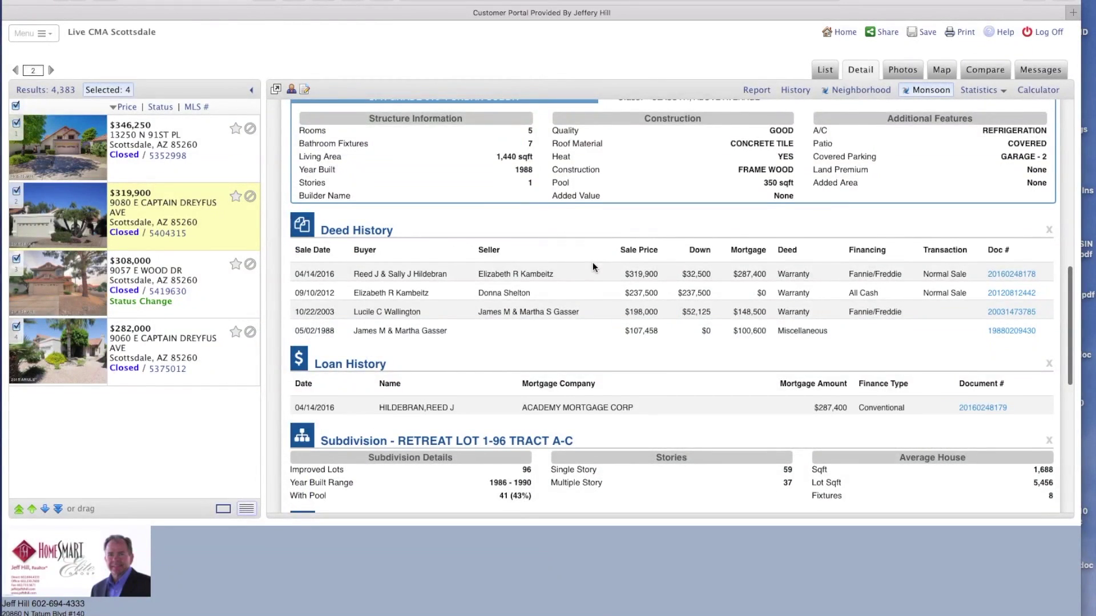
{"action": "scroll", "coordinate": [570, 274], "scroll_direction": "down", "scroll_amount": 2}
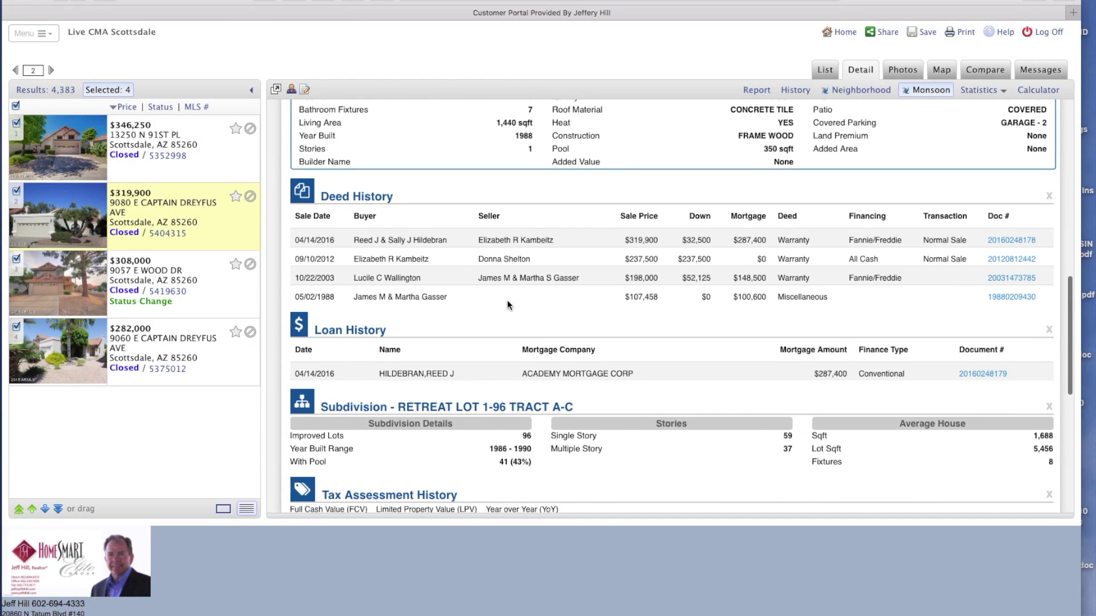
Step: Continue through the tax assessment and flood sections, then return up the page
{"action": "scroll", "coordinate": [507, 299], "scroll_direction": "down", "scroll_amount": 8}
{"action": "scroll", "coordinate": [539, 261], "scroll_direction": "down", "scroll_amount": 2}
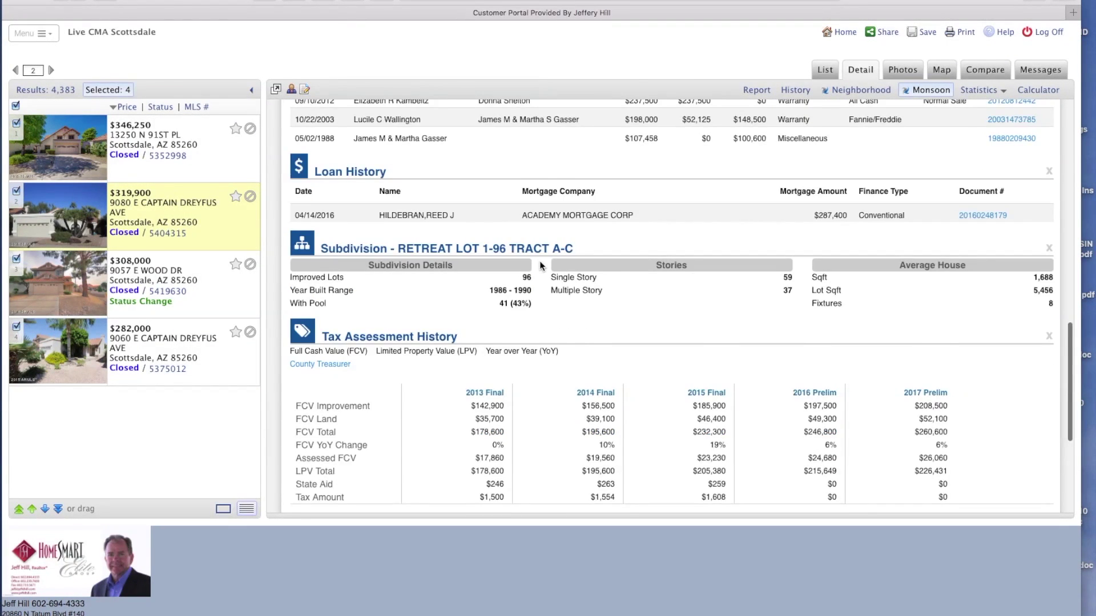
{"action": "scroll", "coordinate": [539, 261], "scroll_direction": "down", "scroll_amount": 2}
{"action": "scroll", "coordinate": [480, 239], "scroll_direction": "down", "scroll_amount": 3}
{"action": "scroll", "coordinate": [525, 266], "scroll_direction": "down", "scroll_amount": 10}
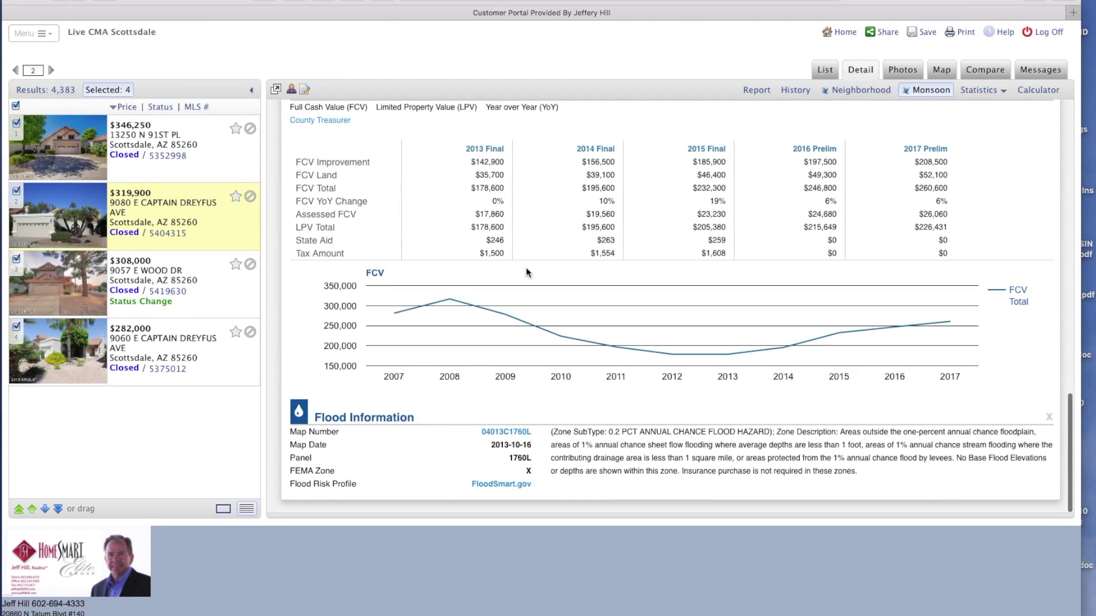
{"action": "scroll", "coordinate": [526, 269], "scroll_direction": "up", "scroll_amount": 18}
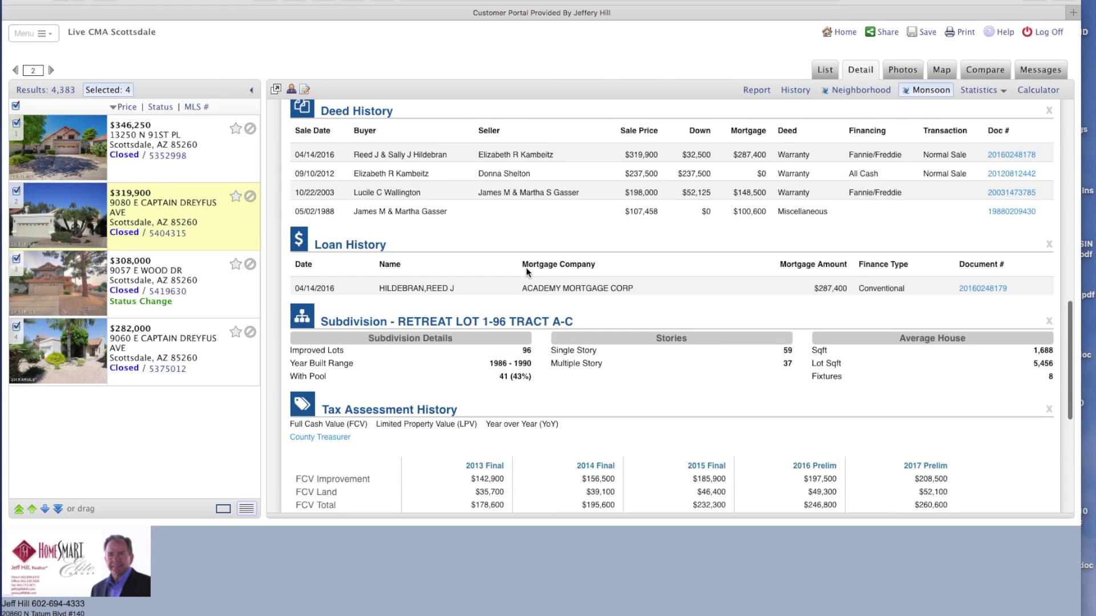
{"action": "scroll", "coordinate": [526, 271], "scroll_direction": "up", "scroll_amount": 20}
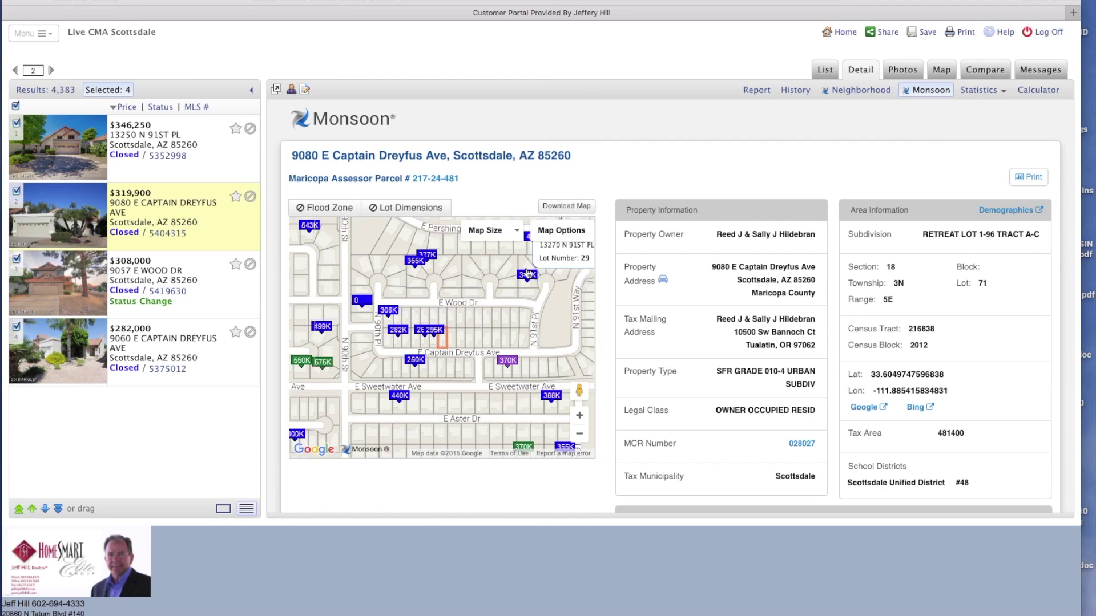
{"action": "left_click", "coordinate": [757, 91]}
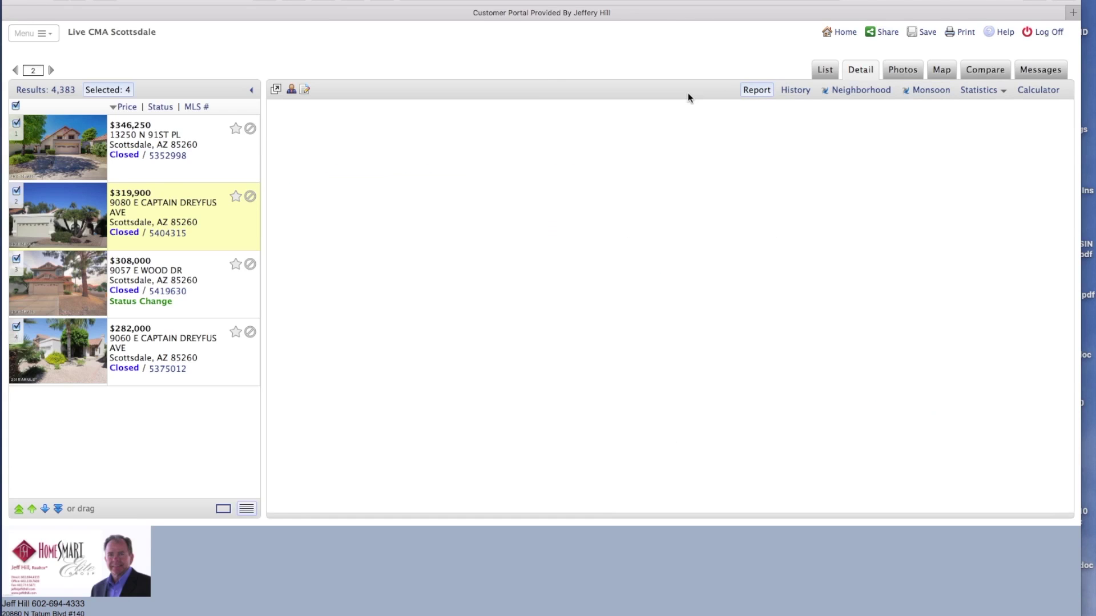